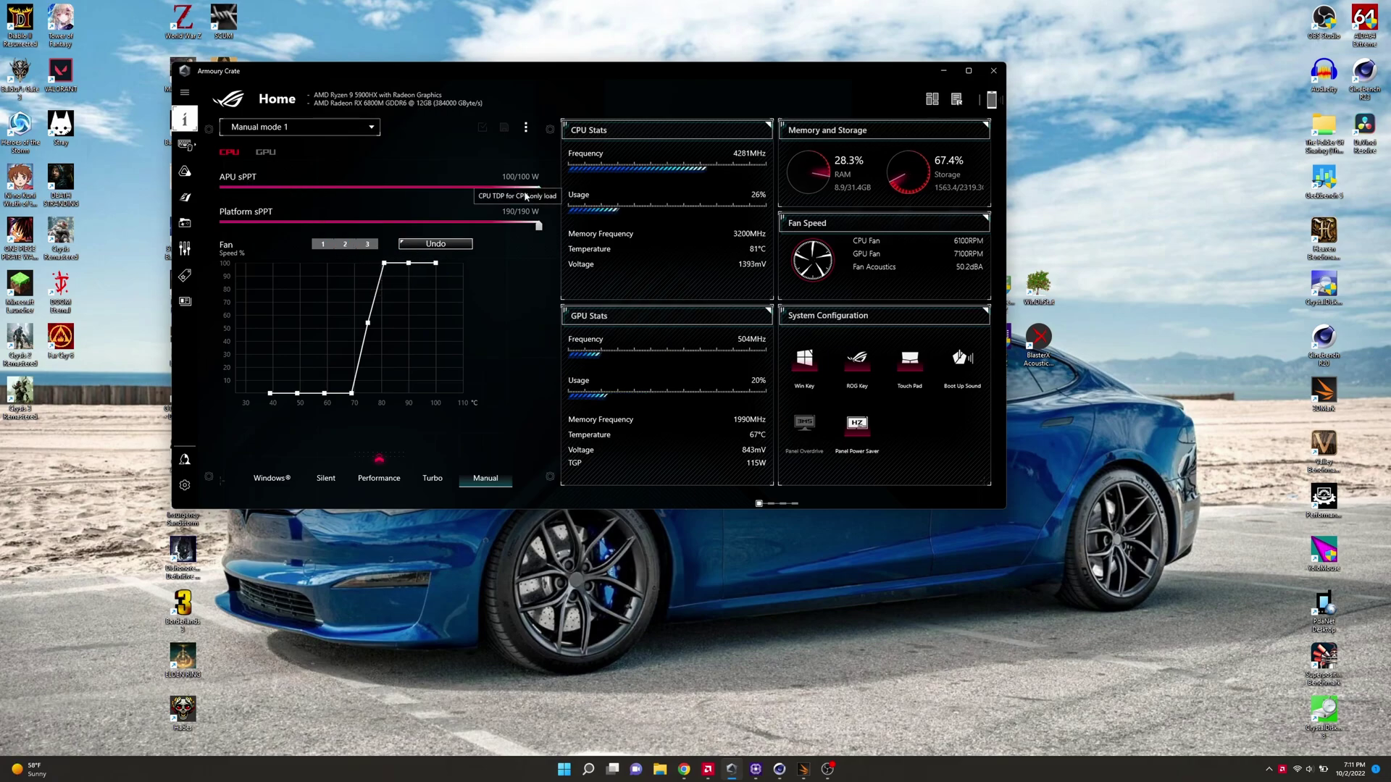
Show the Manual mode 1 GPU fan curve: 0% up to 60°C, 100% by 80°C.
left_click(274, 152)
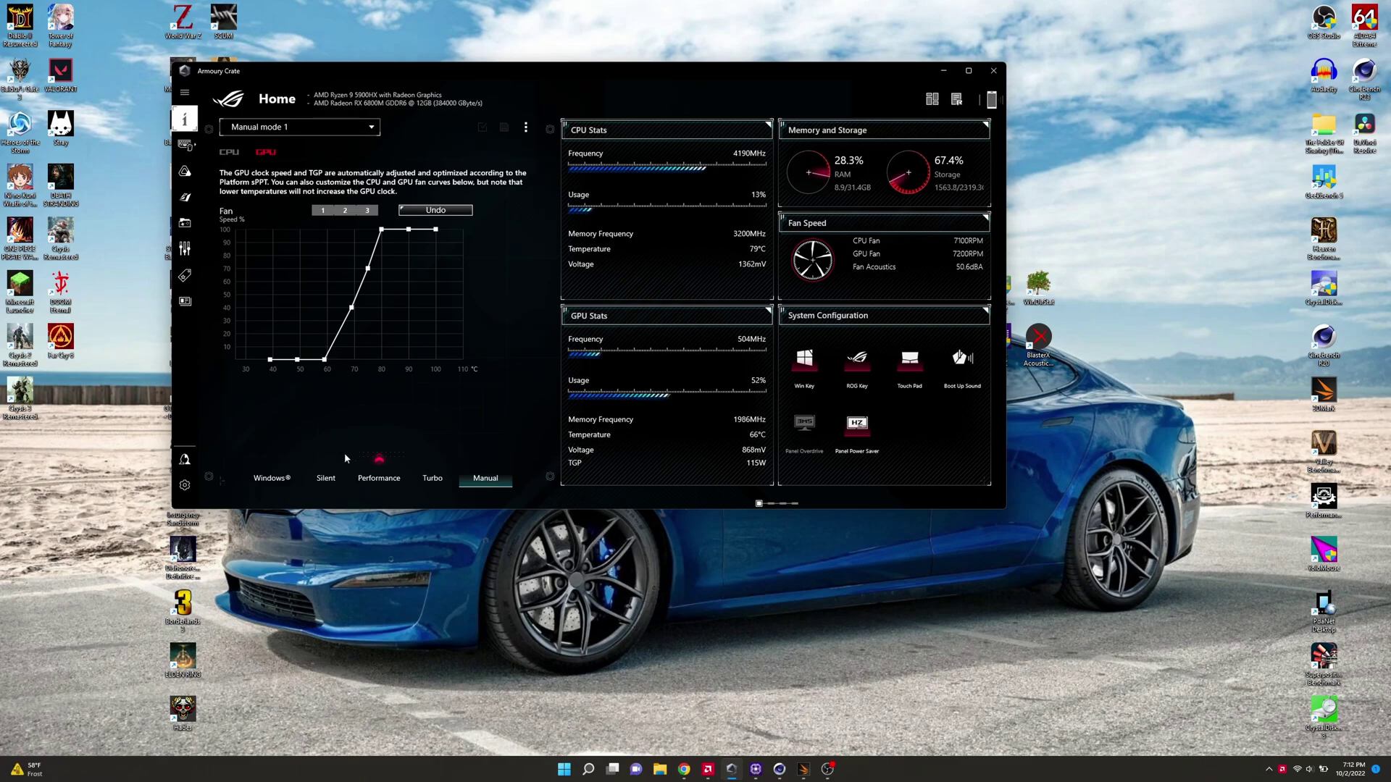
left_click(326, 478)
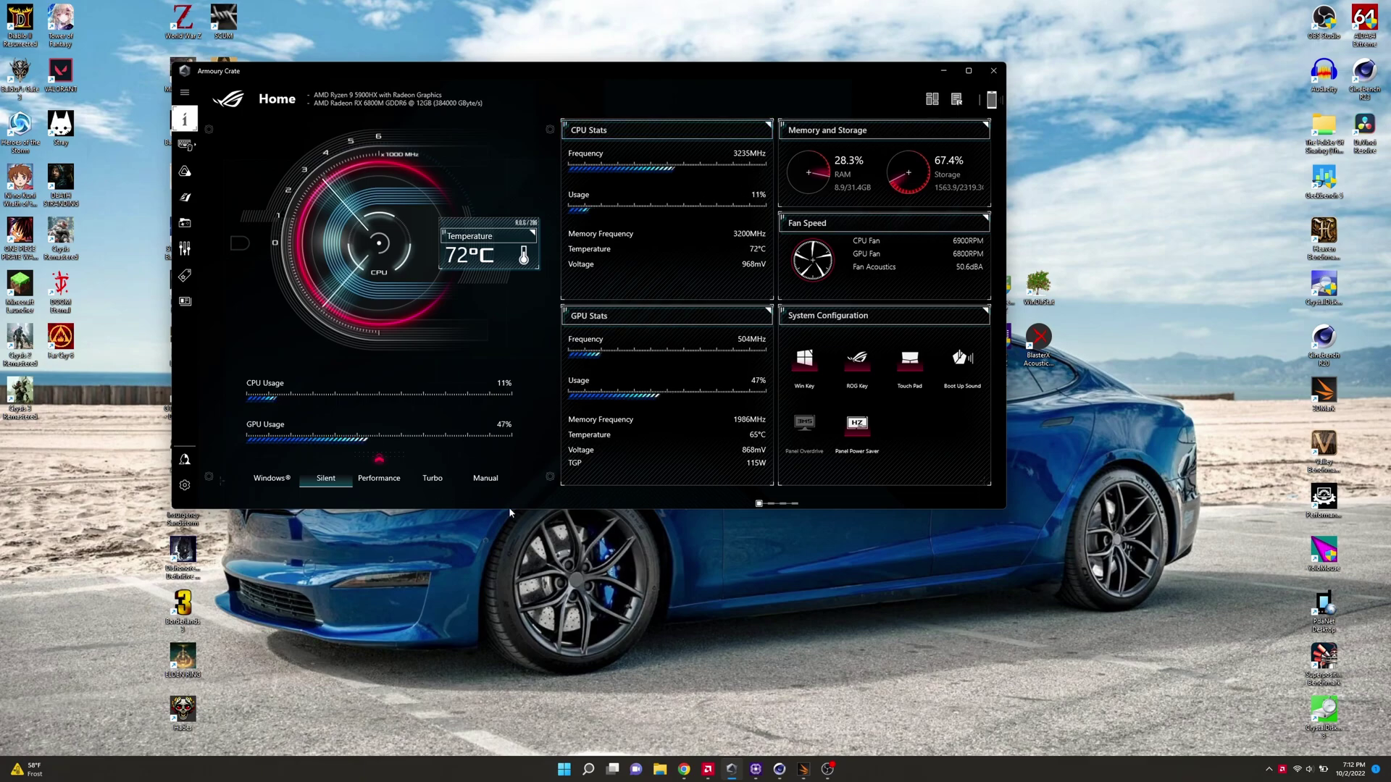
left_click(488, 481)
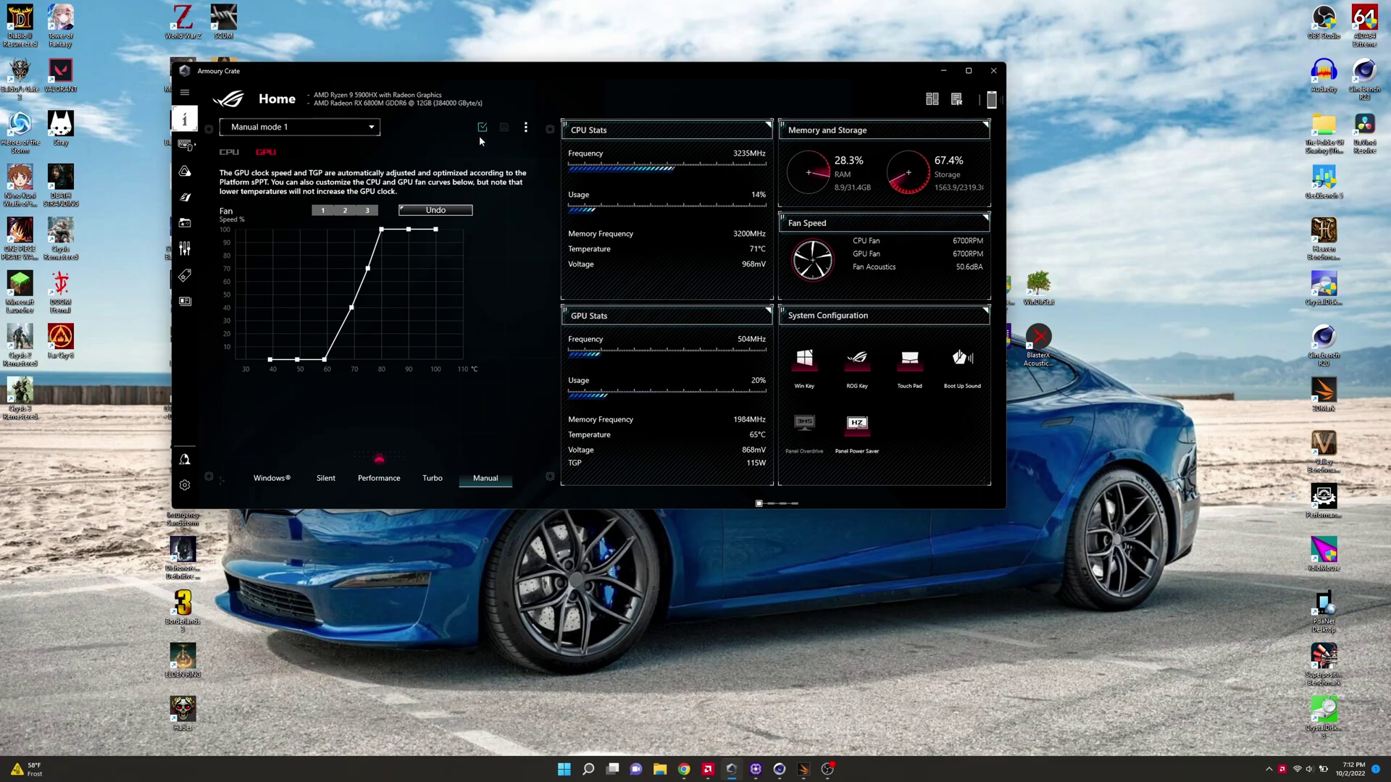
left_click(649, 420)
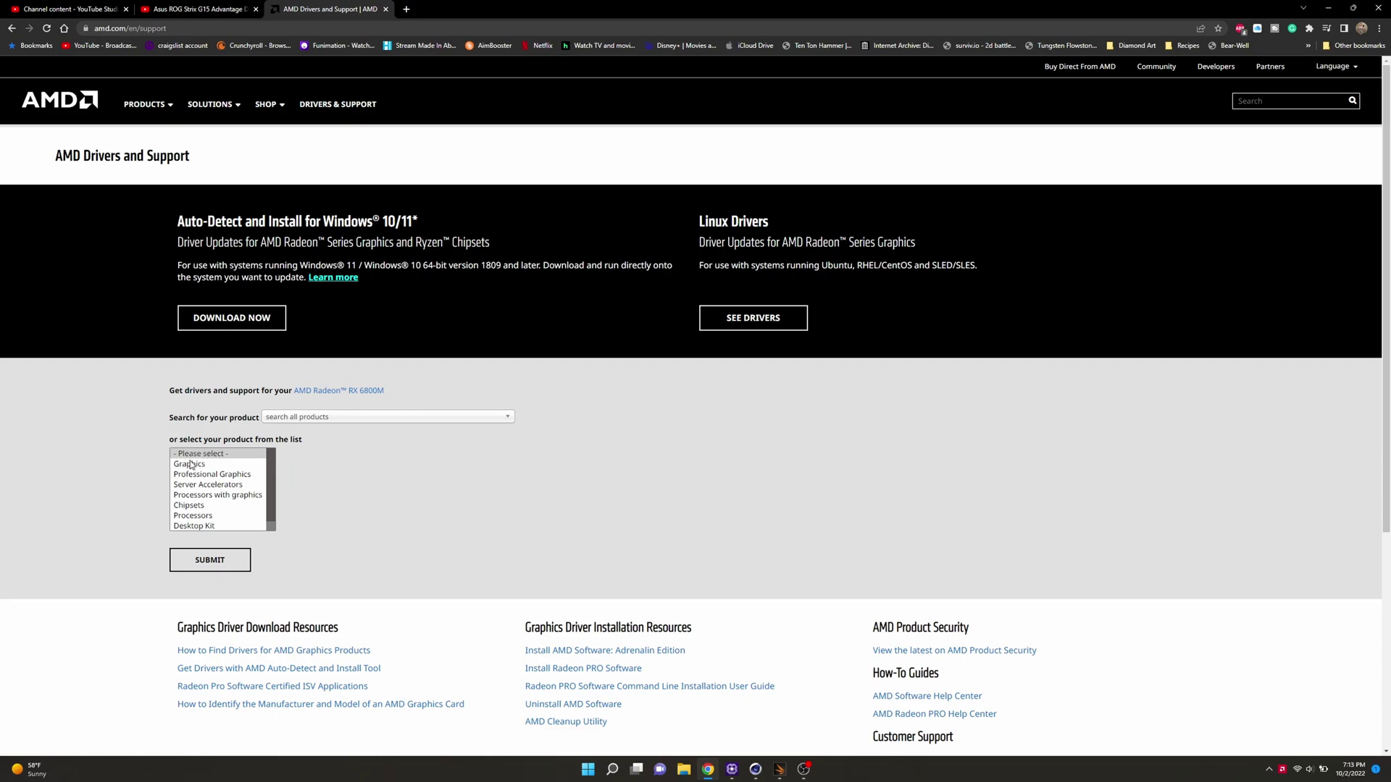
Select Graphics > RX 6000M Series > AMD Radeon RX 6800M and submit the product choice.
left_click(191, 464)
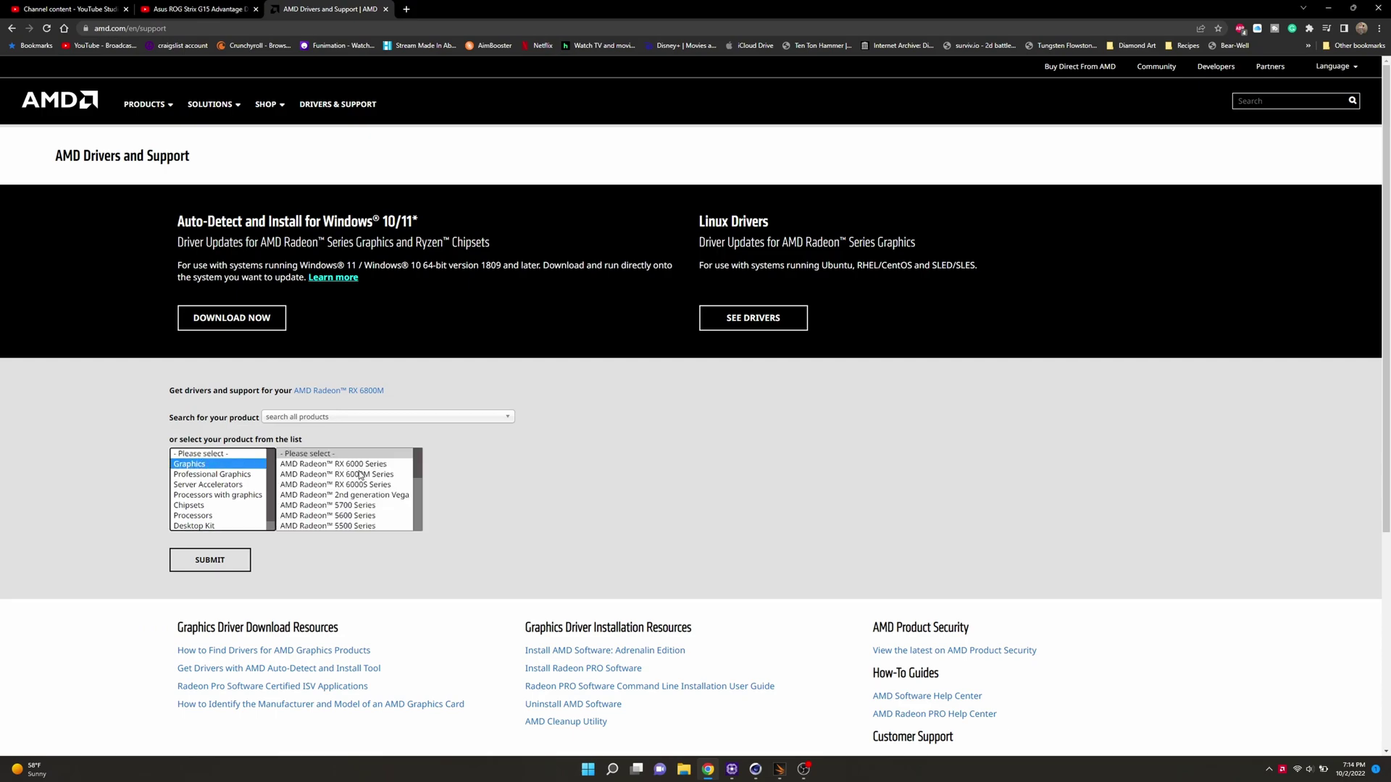
left_click(359, 476)
left_click(491, 464)
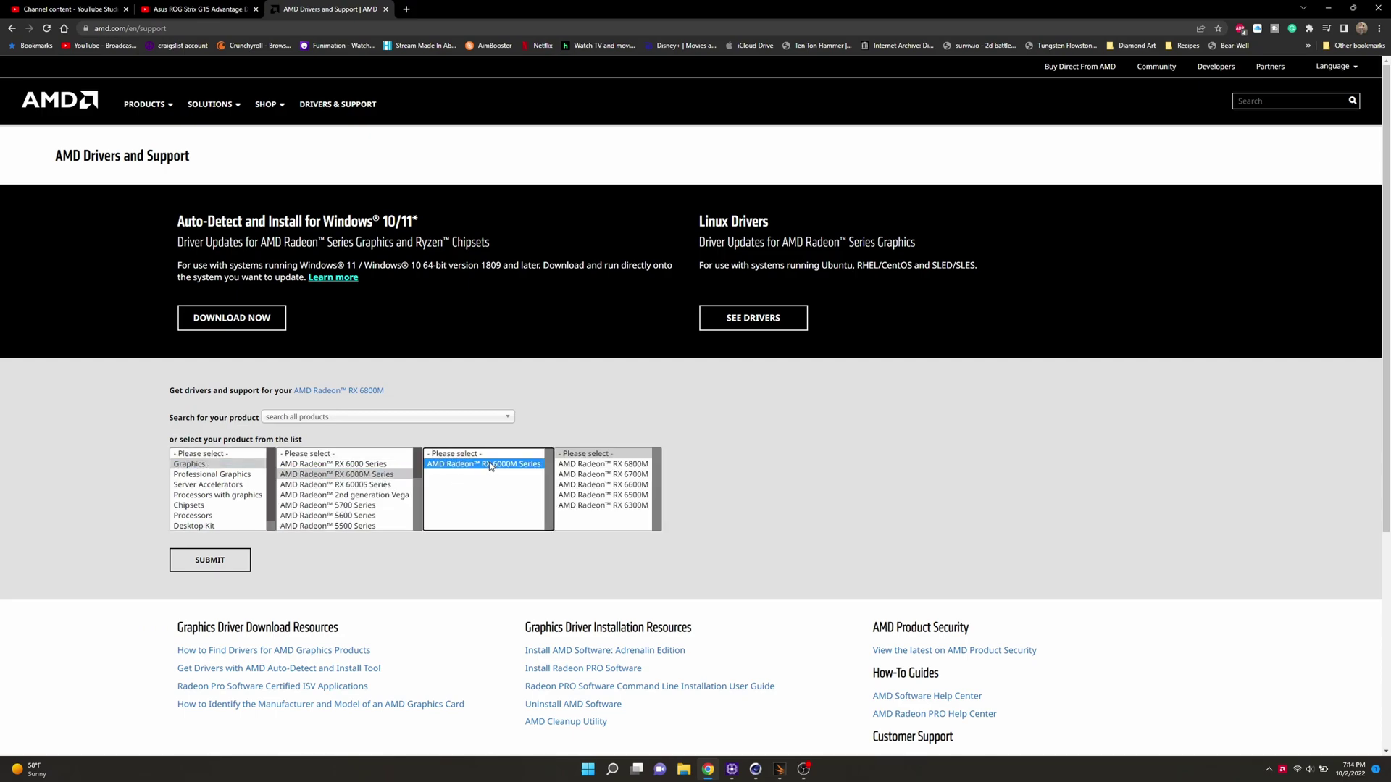
left_click(630, 464)
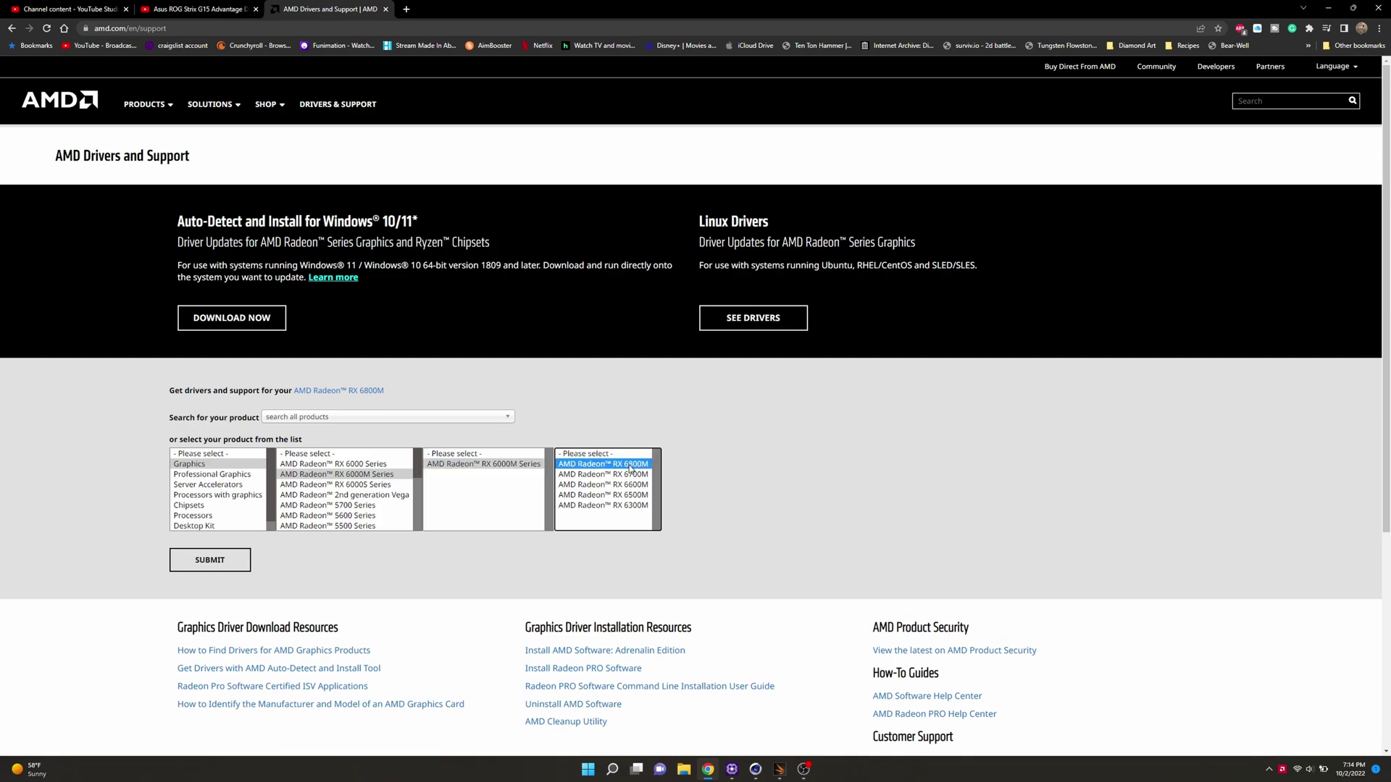
left_click(239, 562)
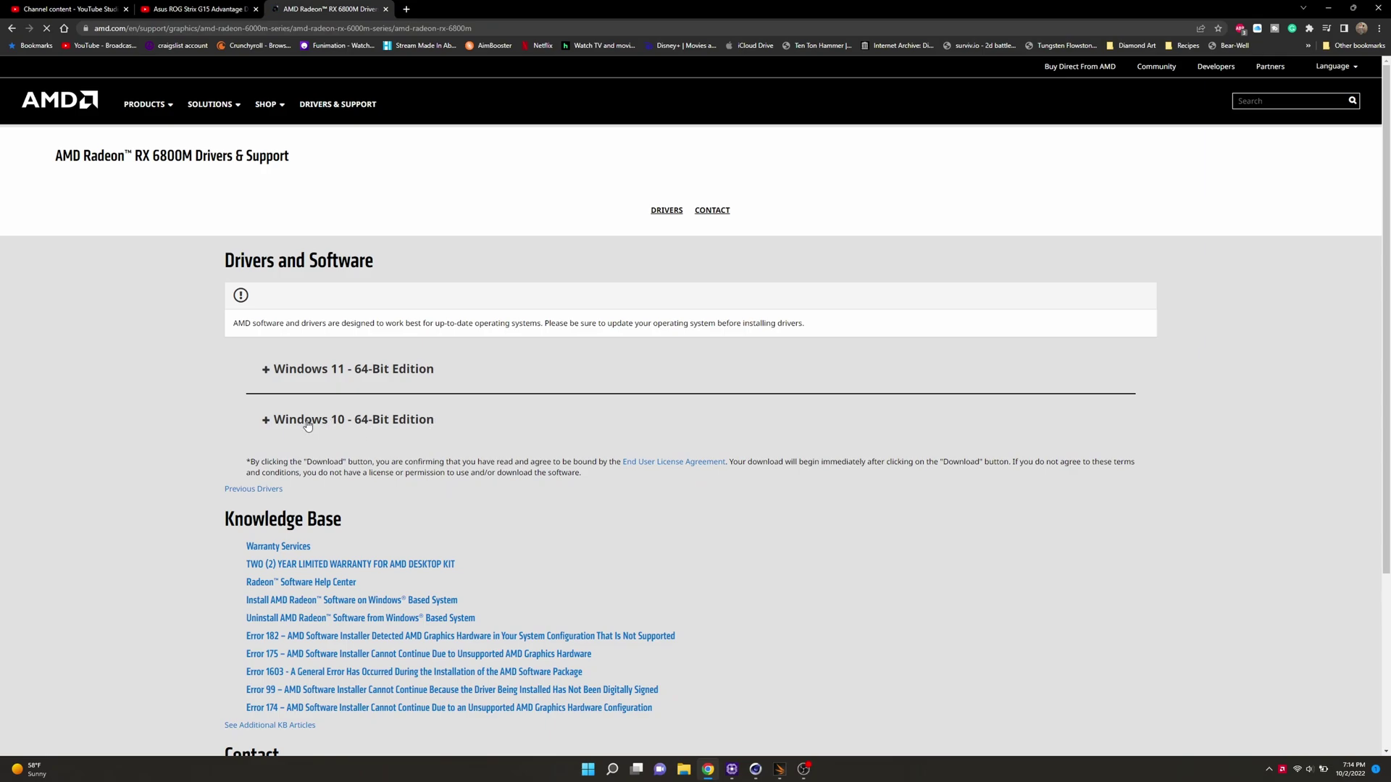
Open the Adrenalin 22.9.2 release notes under the Windows 11 64-bit drivers.
left_click(349, 426)
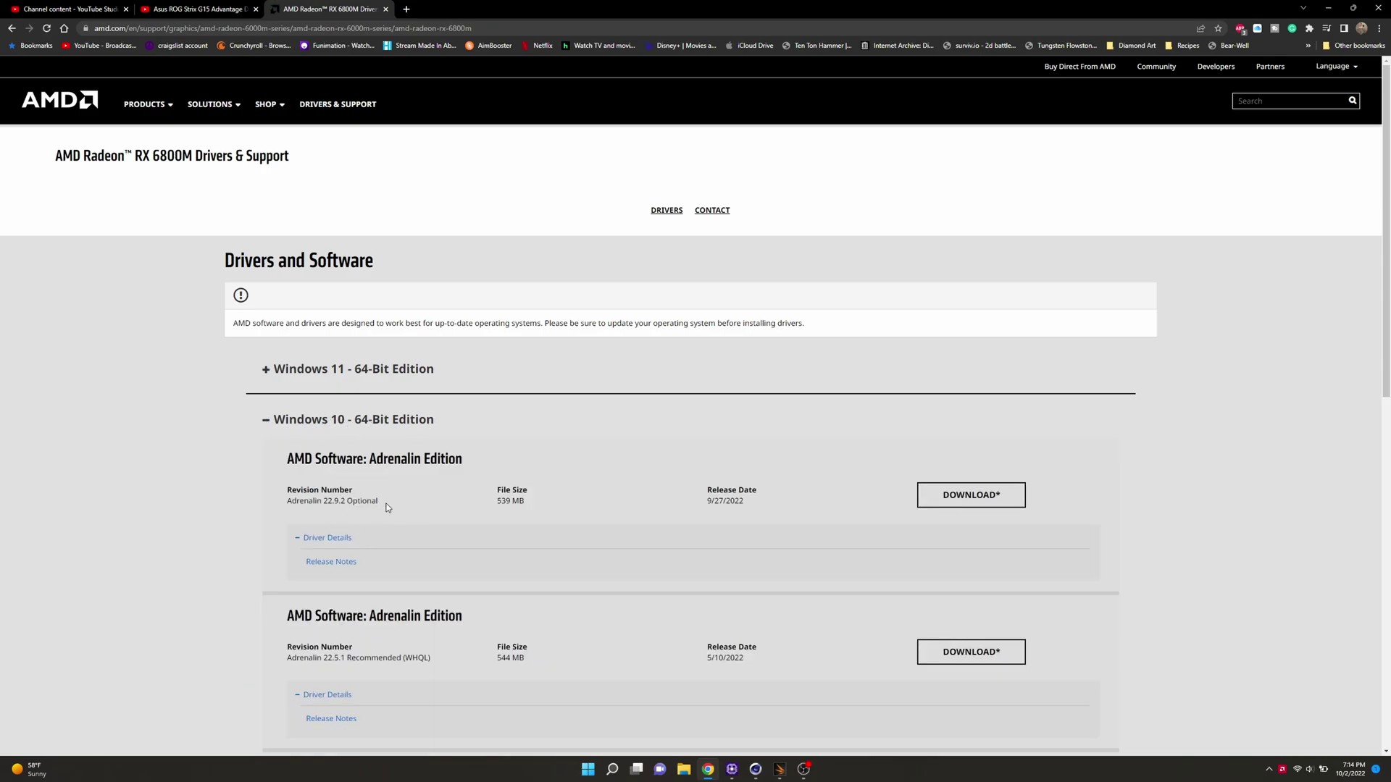
left_click(355, 426)
left_click(305, 371)
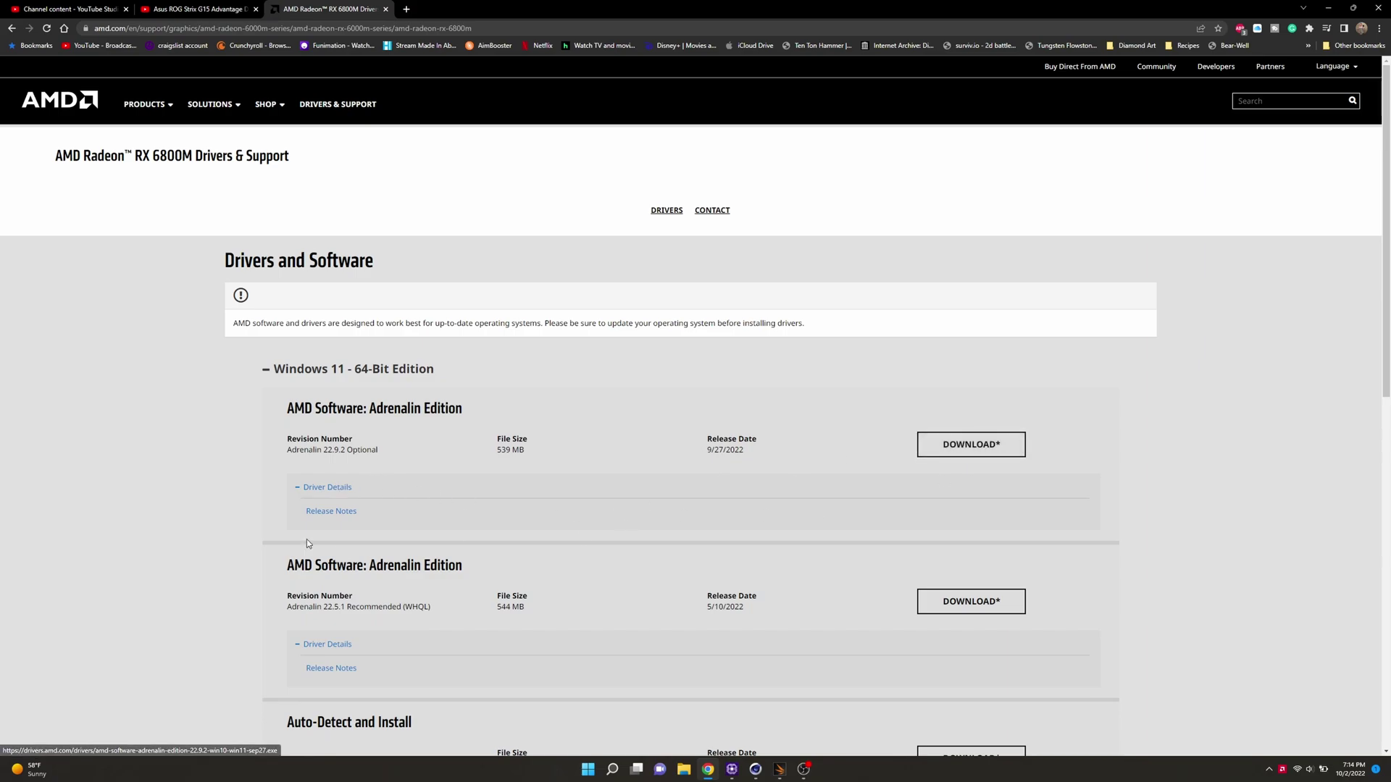
left_click(327, 514)
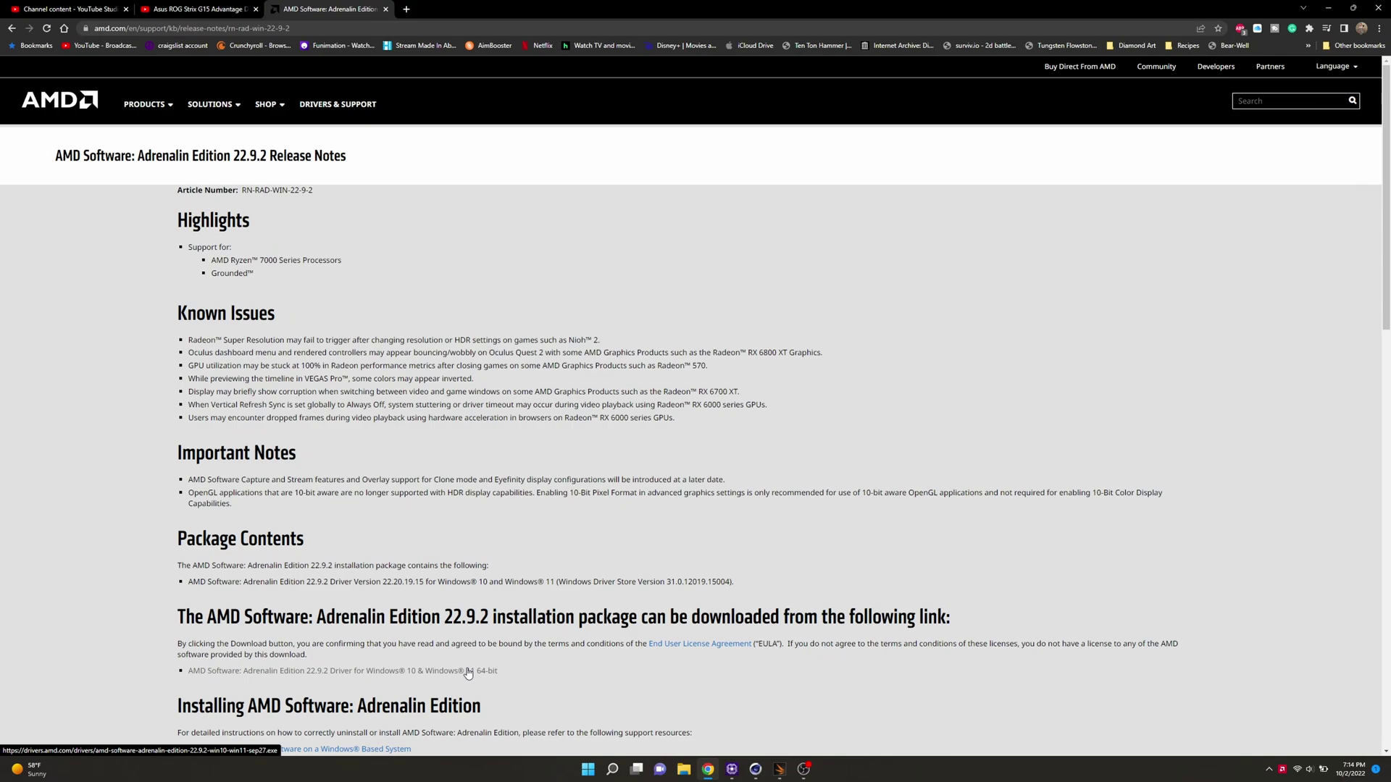
Scroll through the Adrenalin 22.9.2 release notes.
scroll(527, 648, "down", 1)
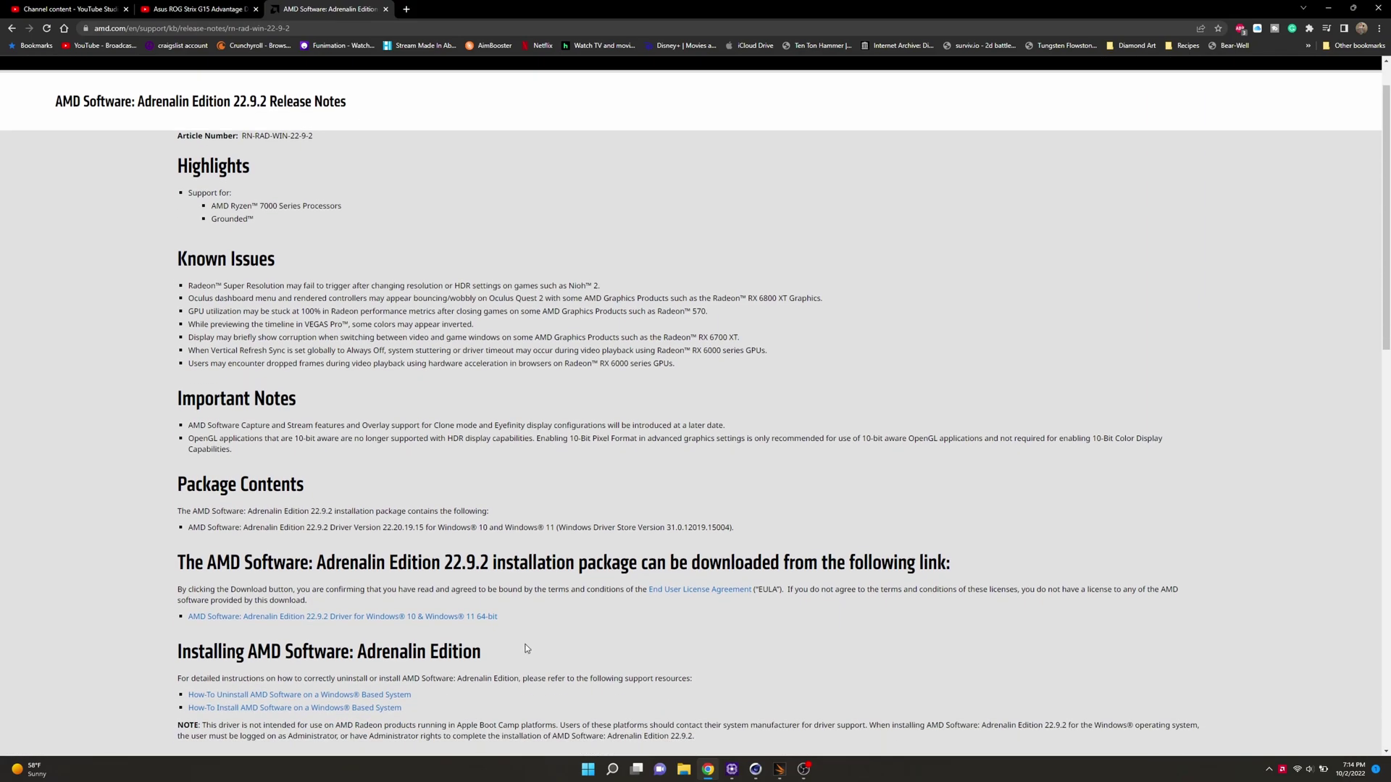
scroll(415, 314, "up", 1)
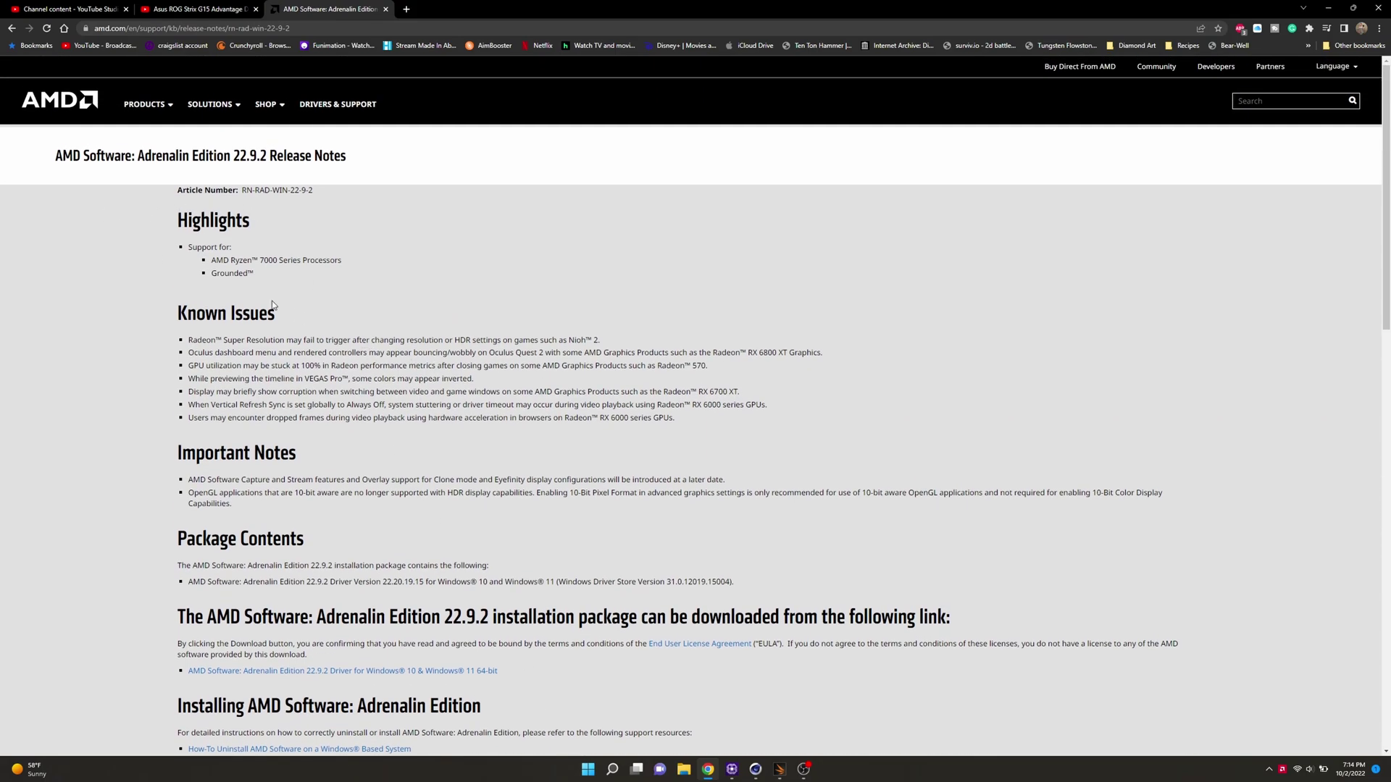
Go back to the product picker and submit Chipsets > Laptop Chipsets > Ryzen and Athlon Mobile.
key("alt+Left")
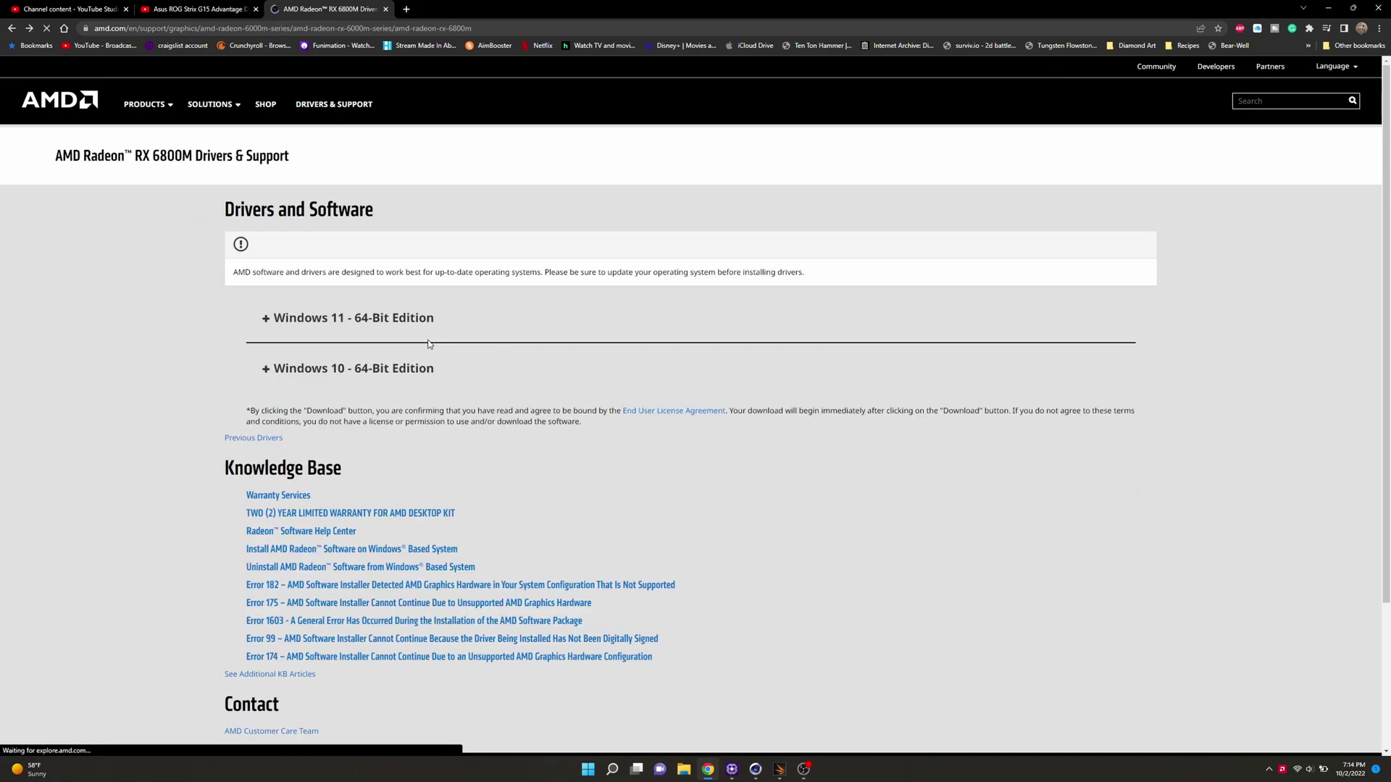
key("alt+Left")
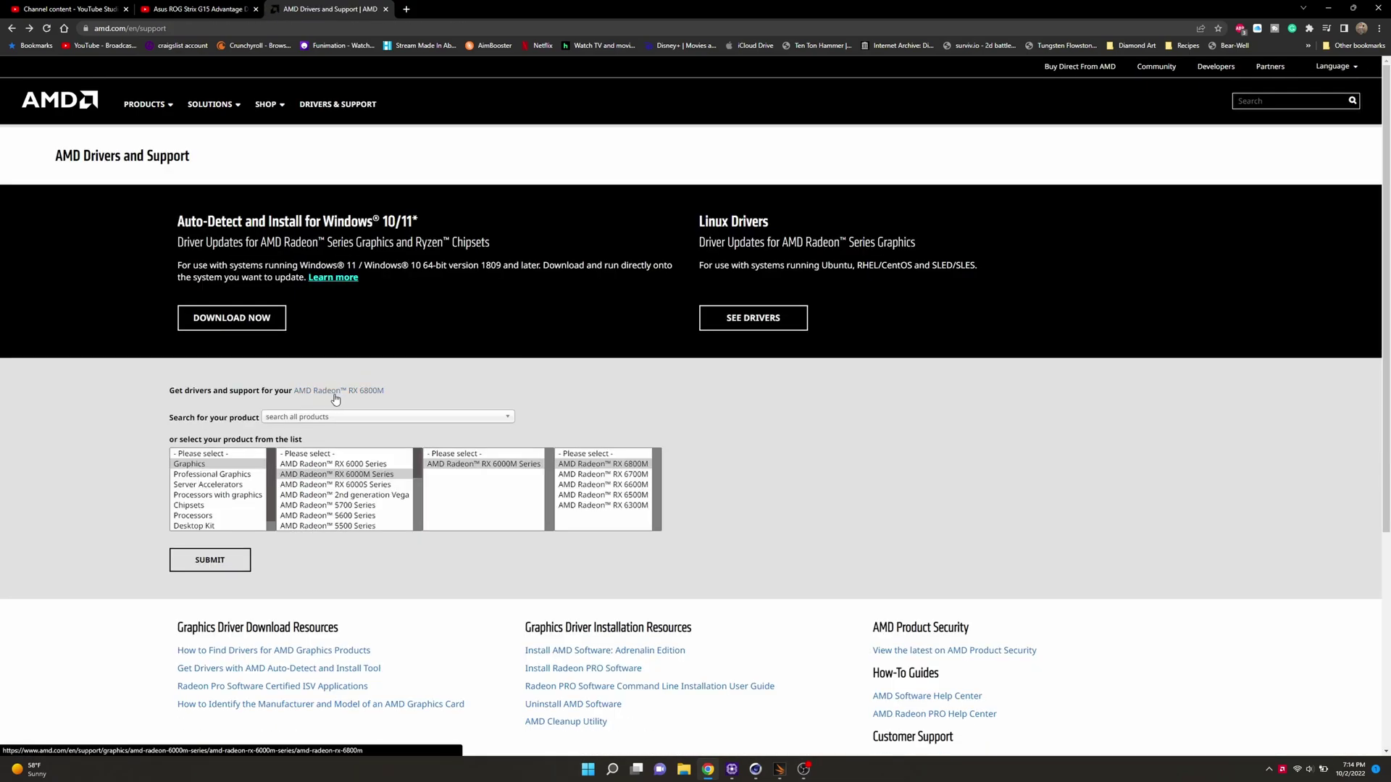
left_click(202, 507)
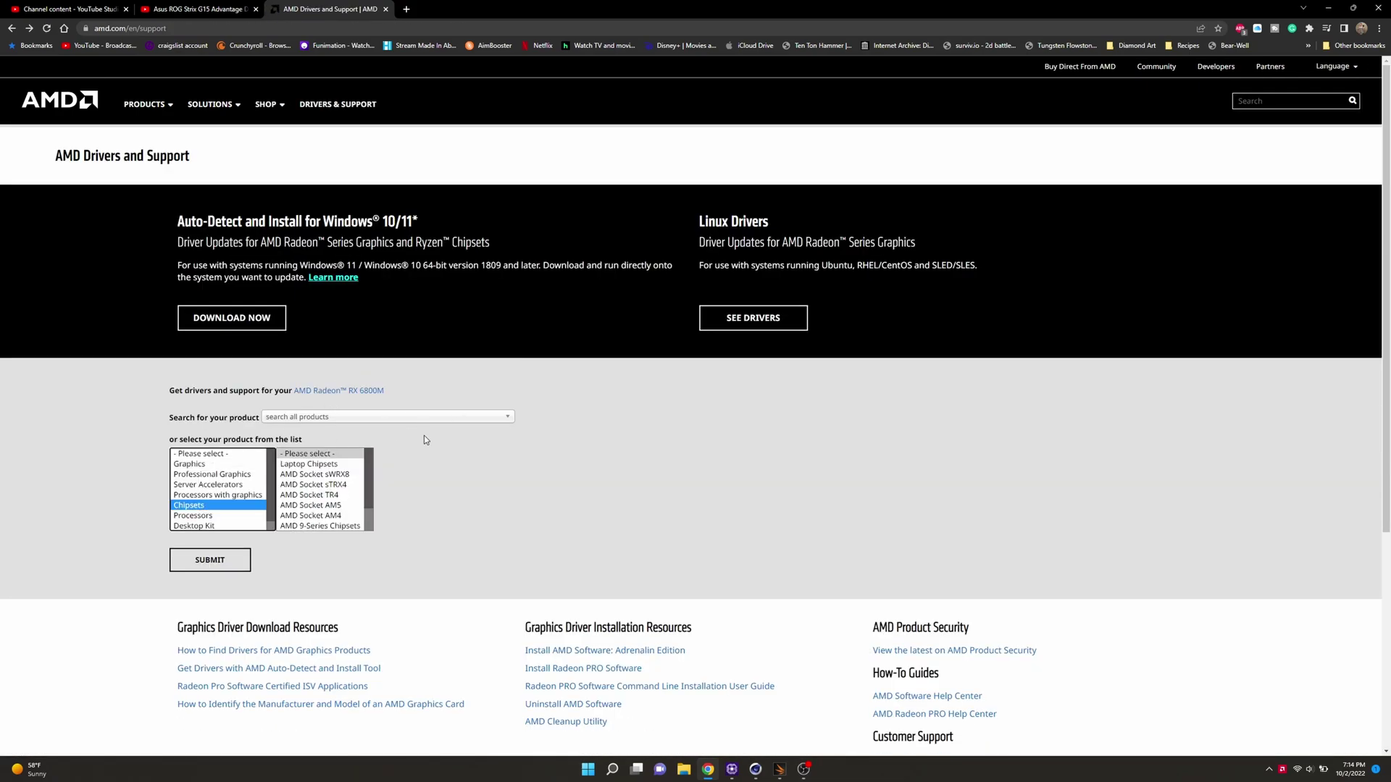
left_click(316, 465)
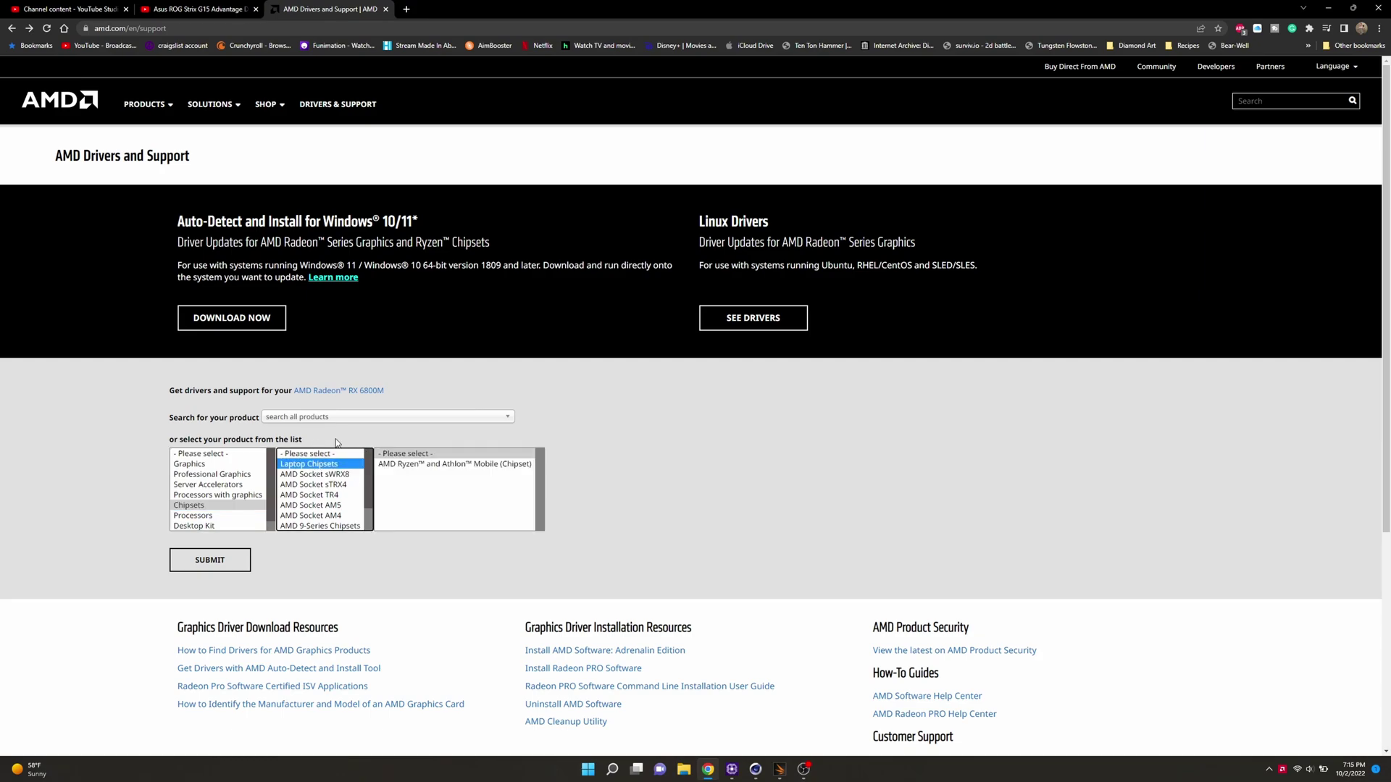
left_click(409, 464)
left_click(224, 560)
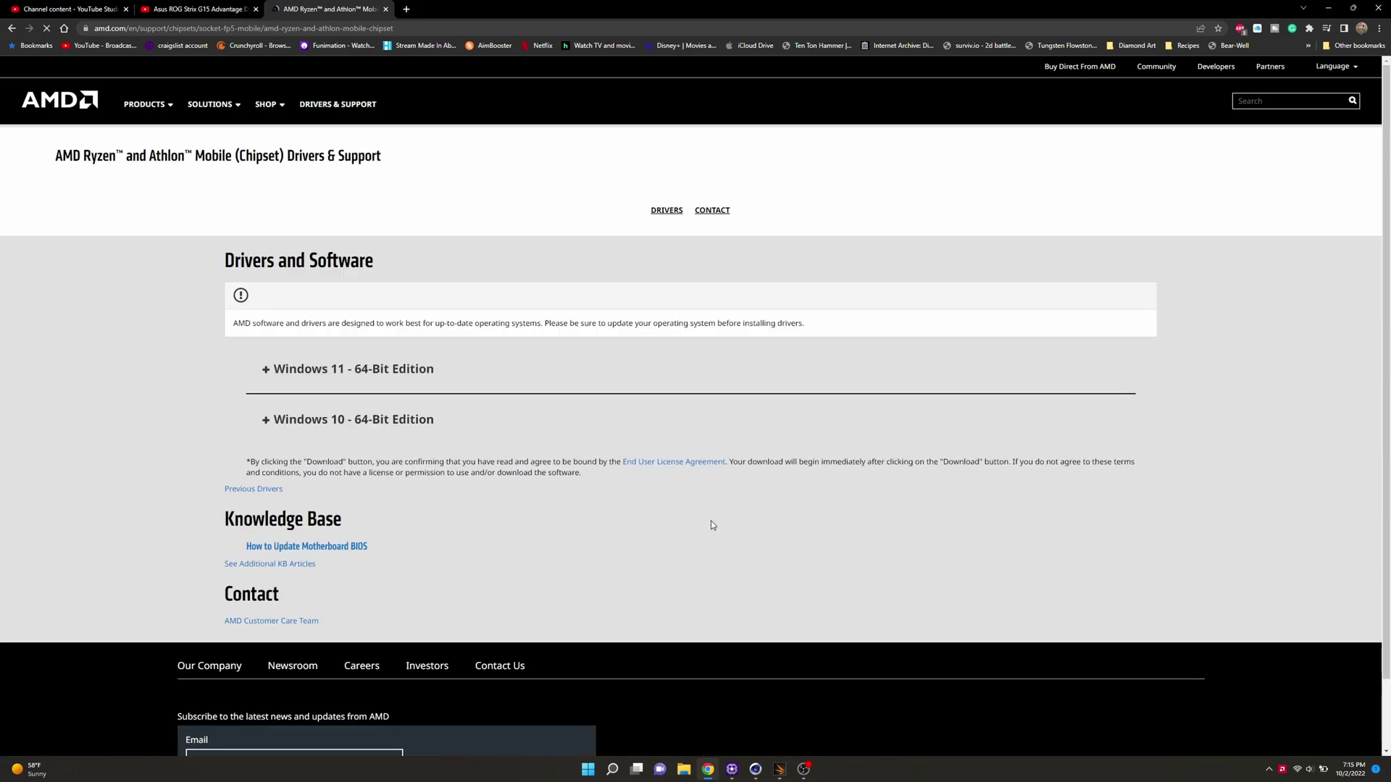
Expand the Windows 11 chipset drivers 4.08.09.2337 and their supported-processor details.
left_click(410, 423)
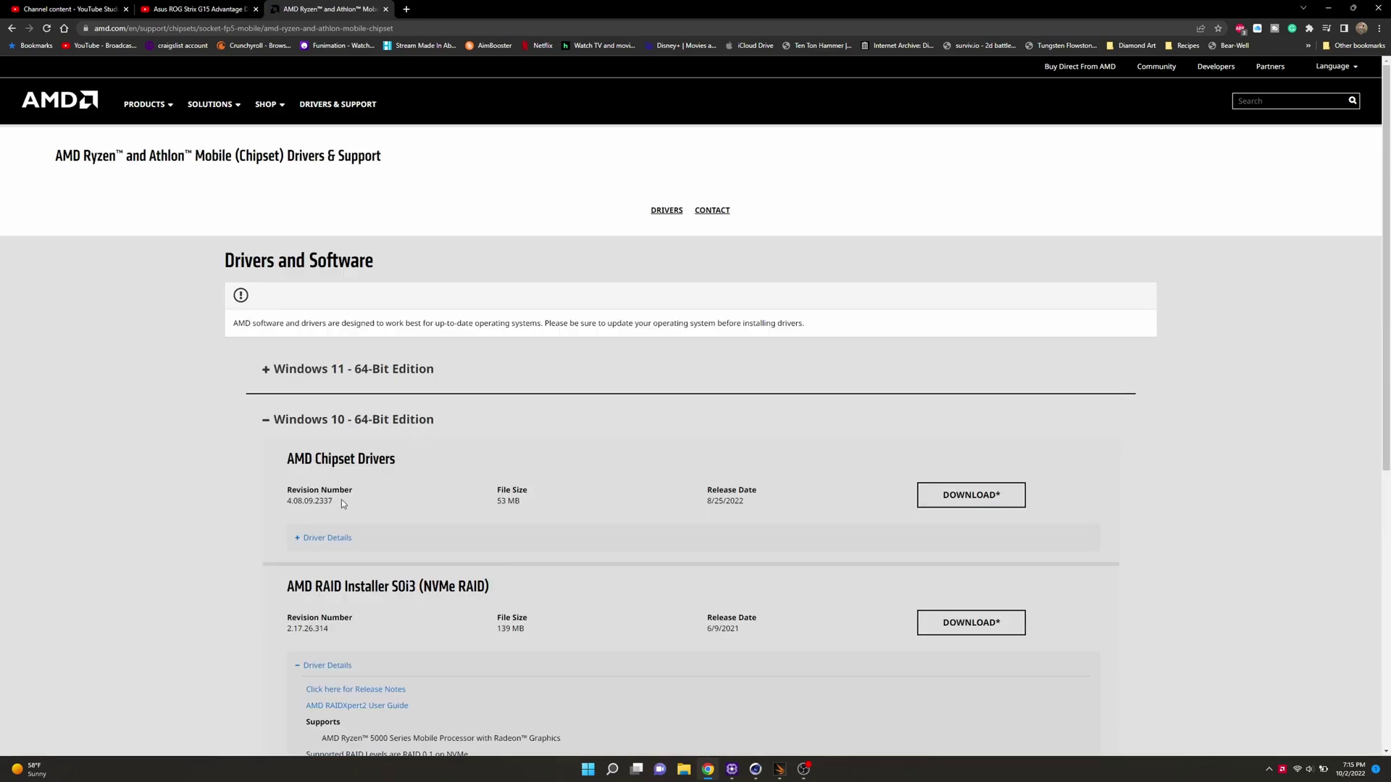
left_click(310, 419)
left_click(324, 371)
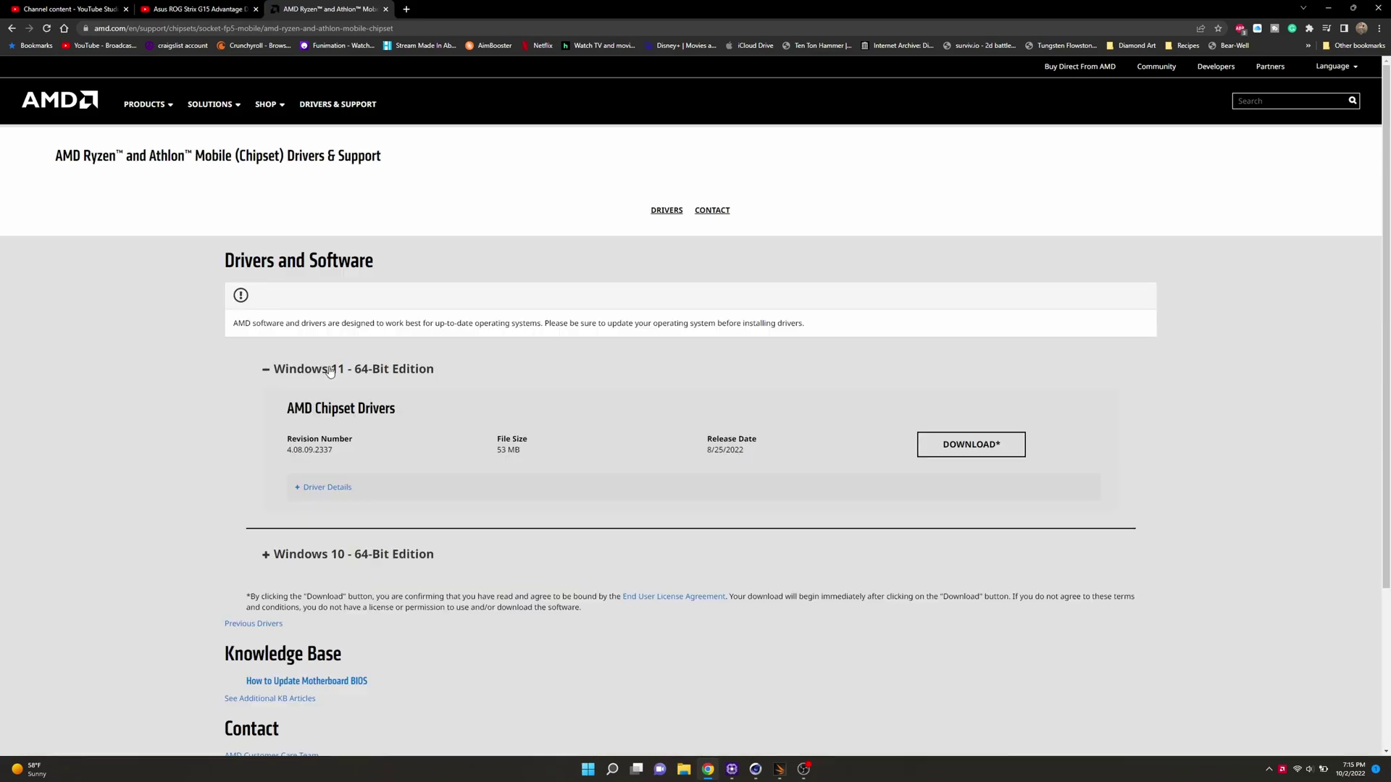
left_click(331, 492)
scroll(507, 580, "down", 2)
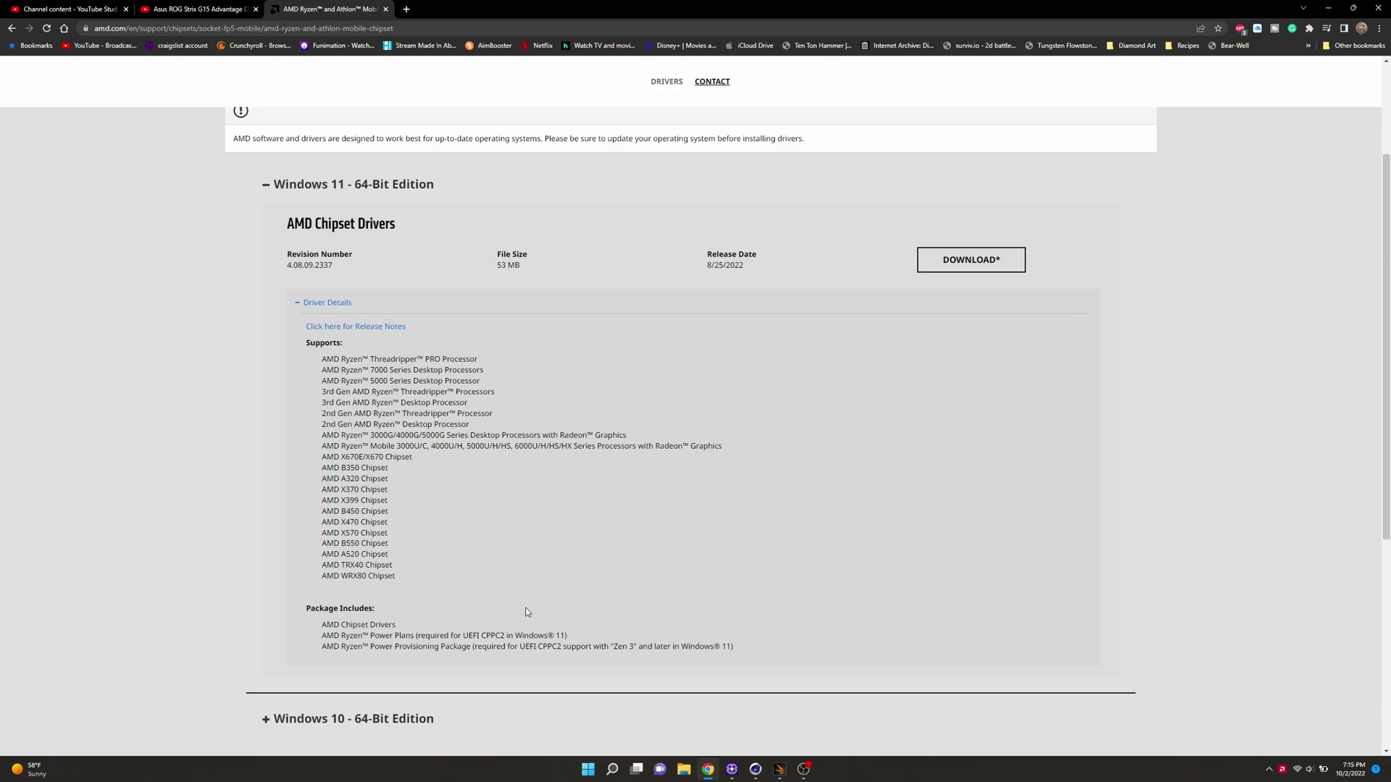
scroll(527, 614, "up", 3)
scroll(552, 641, "down", 4)
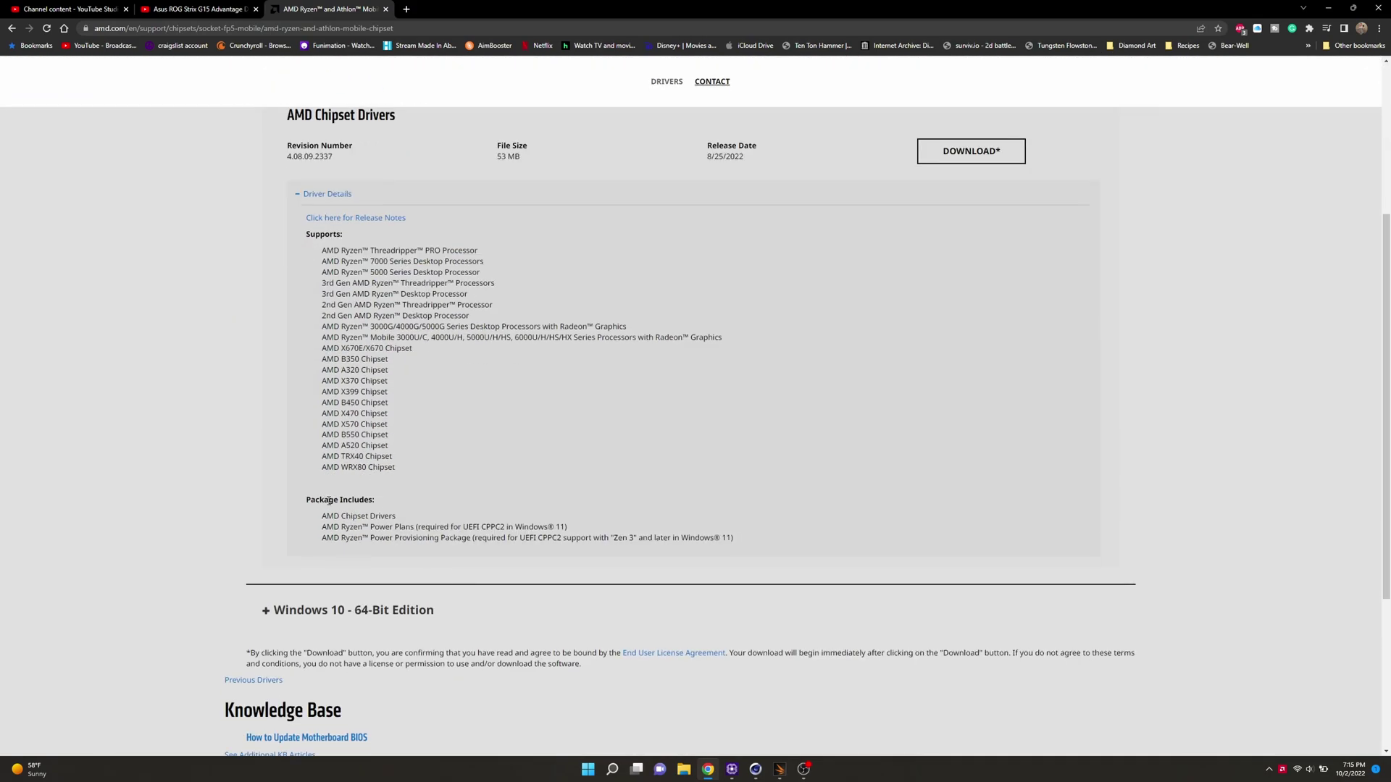
scroll(807, 559, "up", 3)
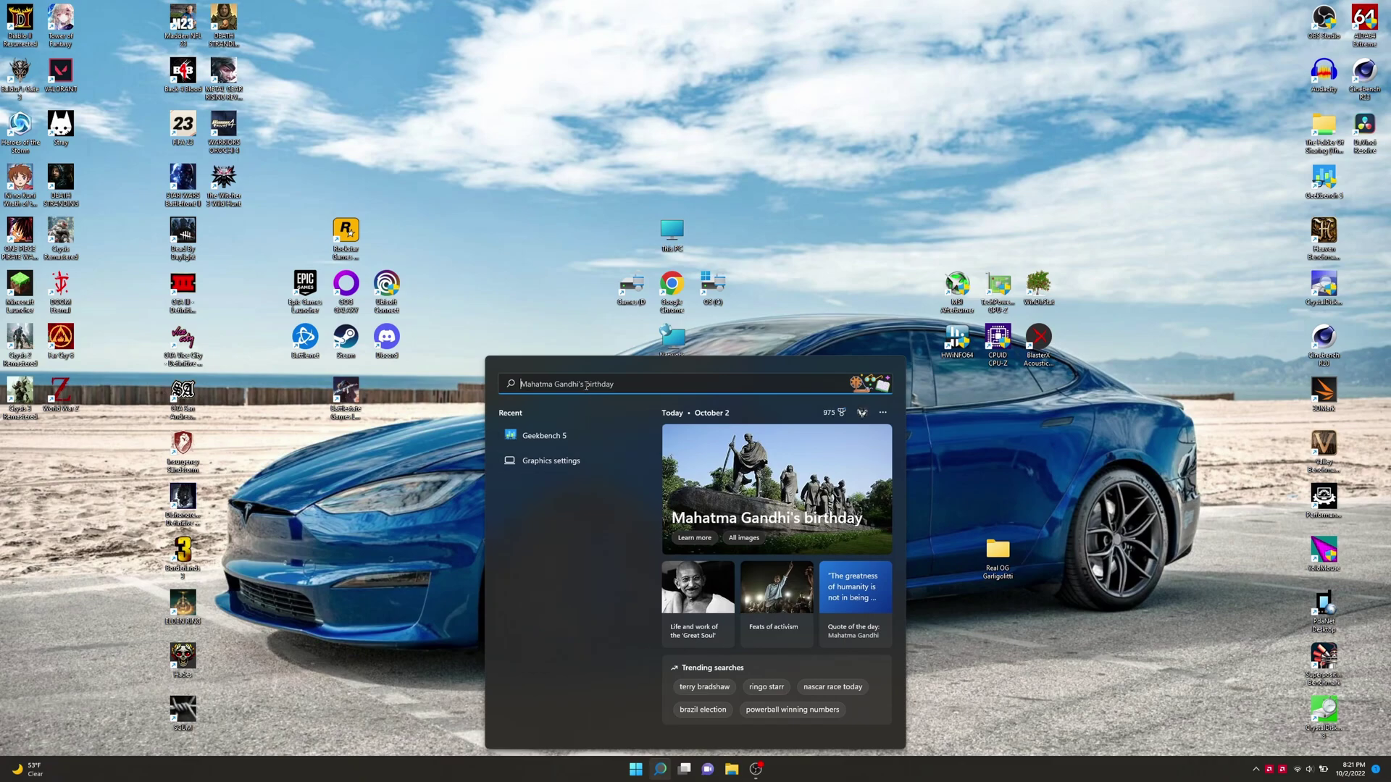
type("grap")
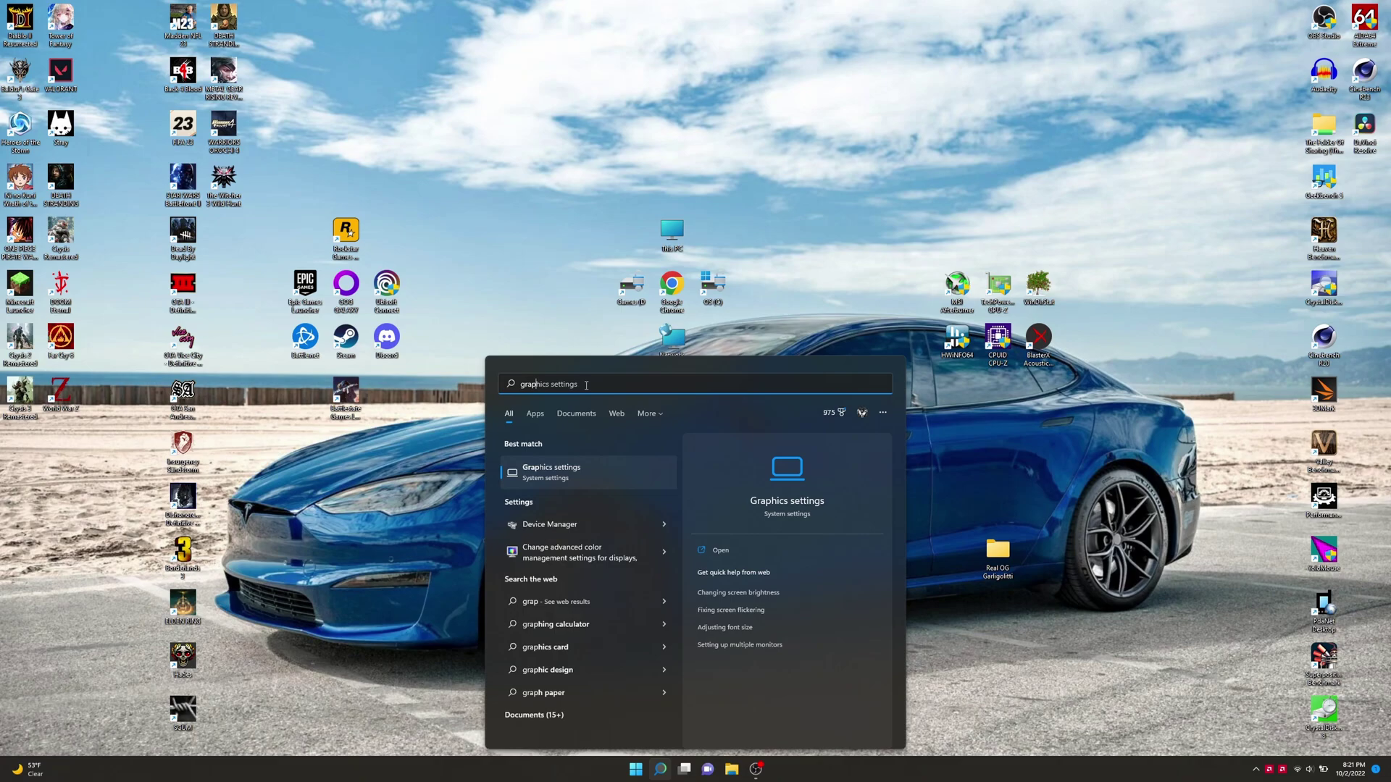
left_click(560, 474)
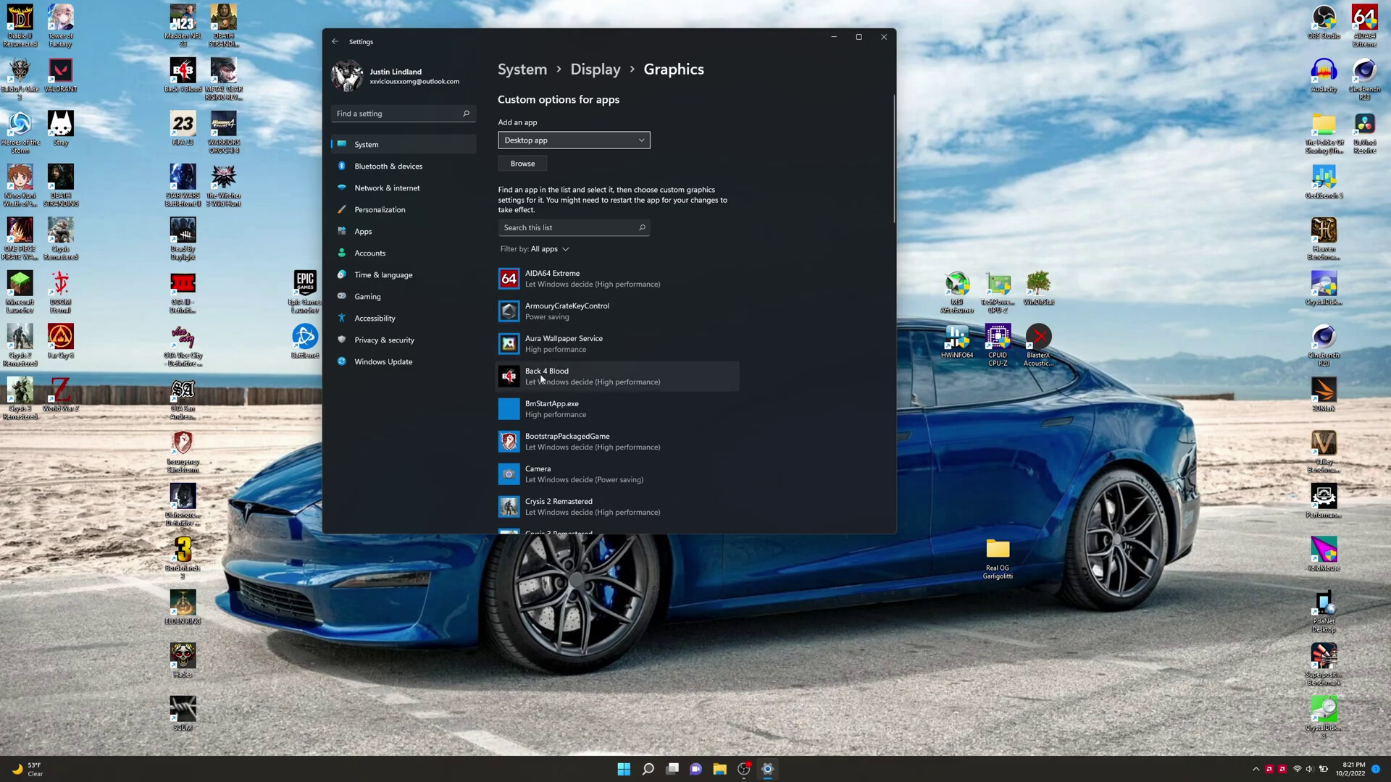
left_click(583, 384)
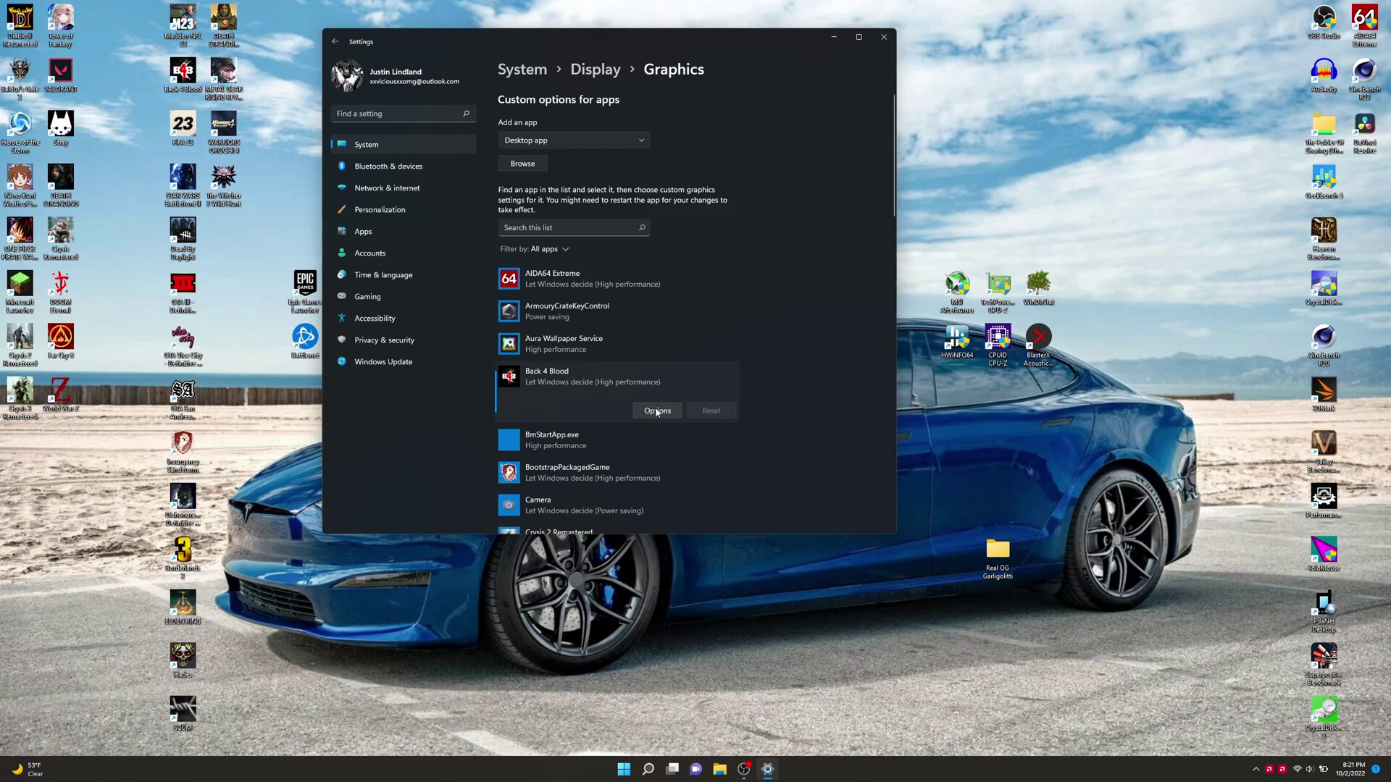
left_click(657, 410)
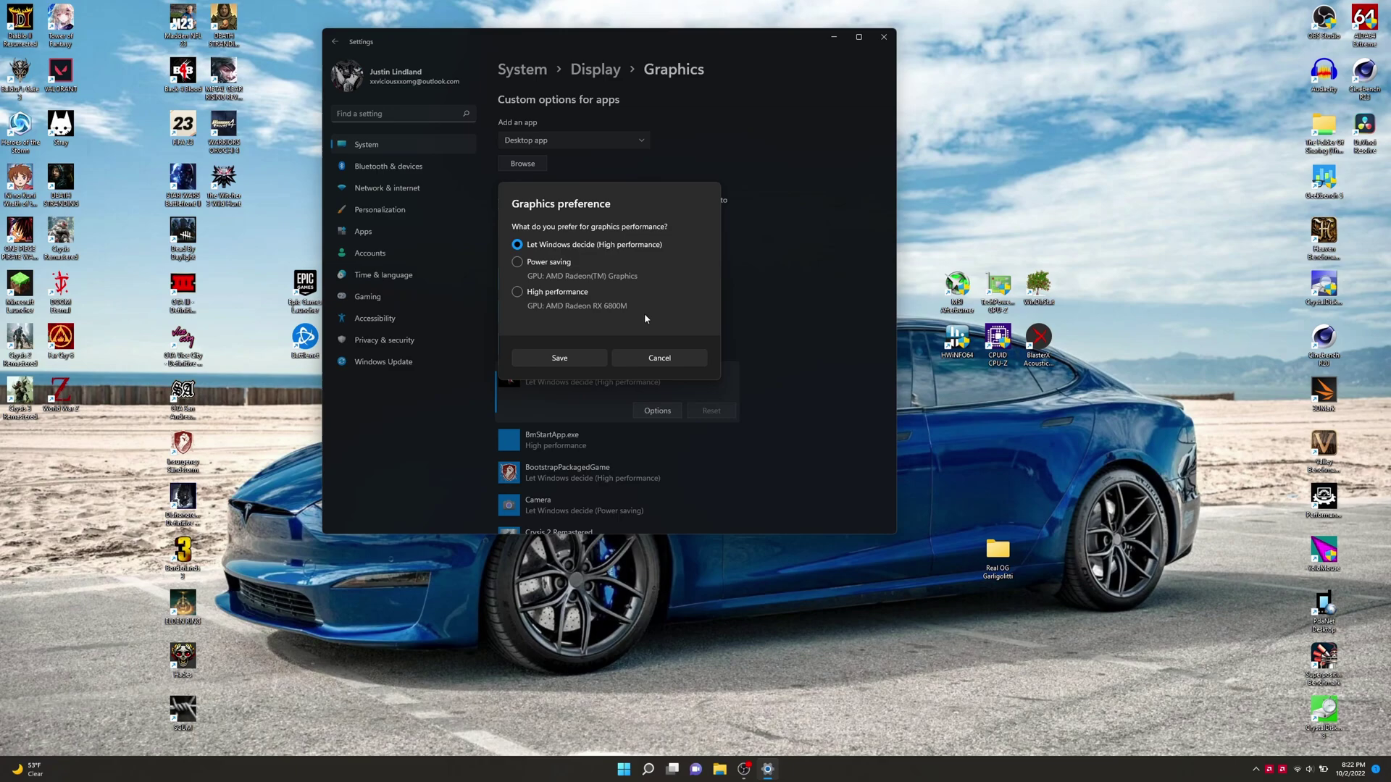
left_click(517, 293)
left_click(659, 363)
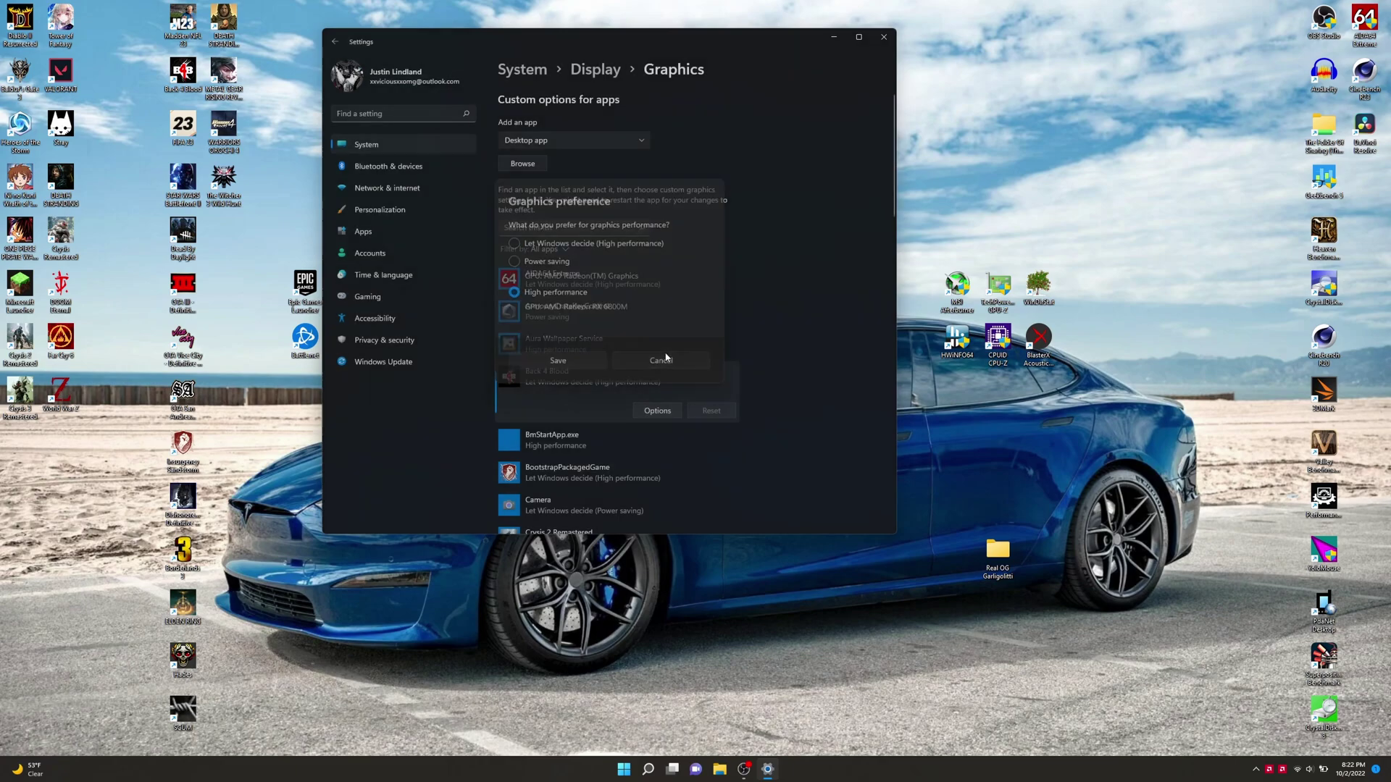
left_click(519, 162)
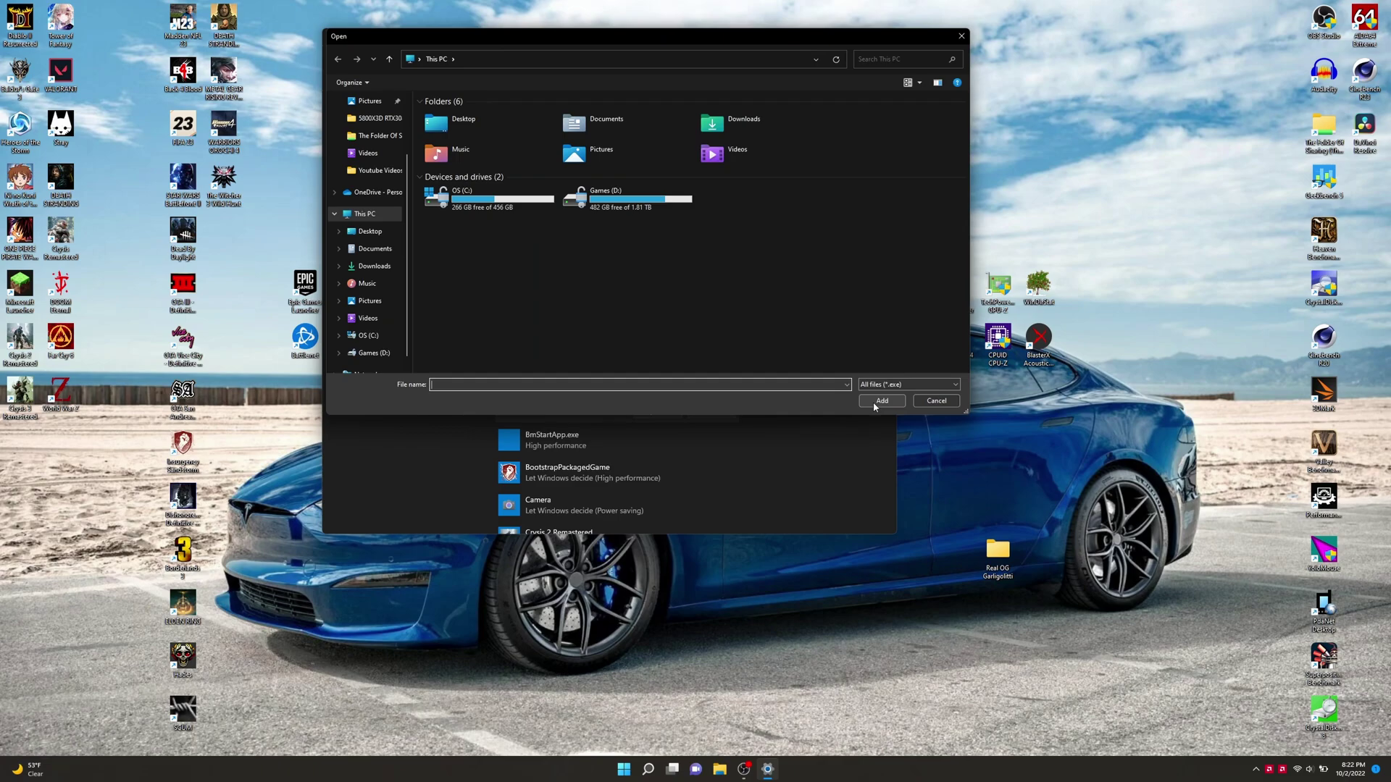
left_click(935, 401)
scroll(713, 359, "down", 2)
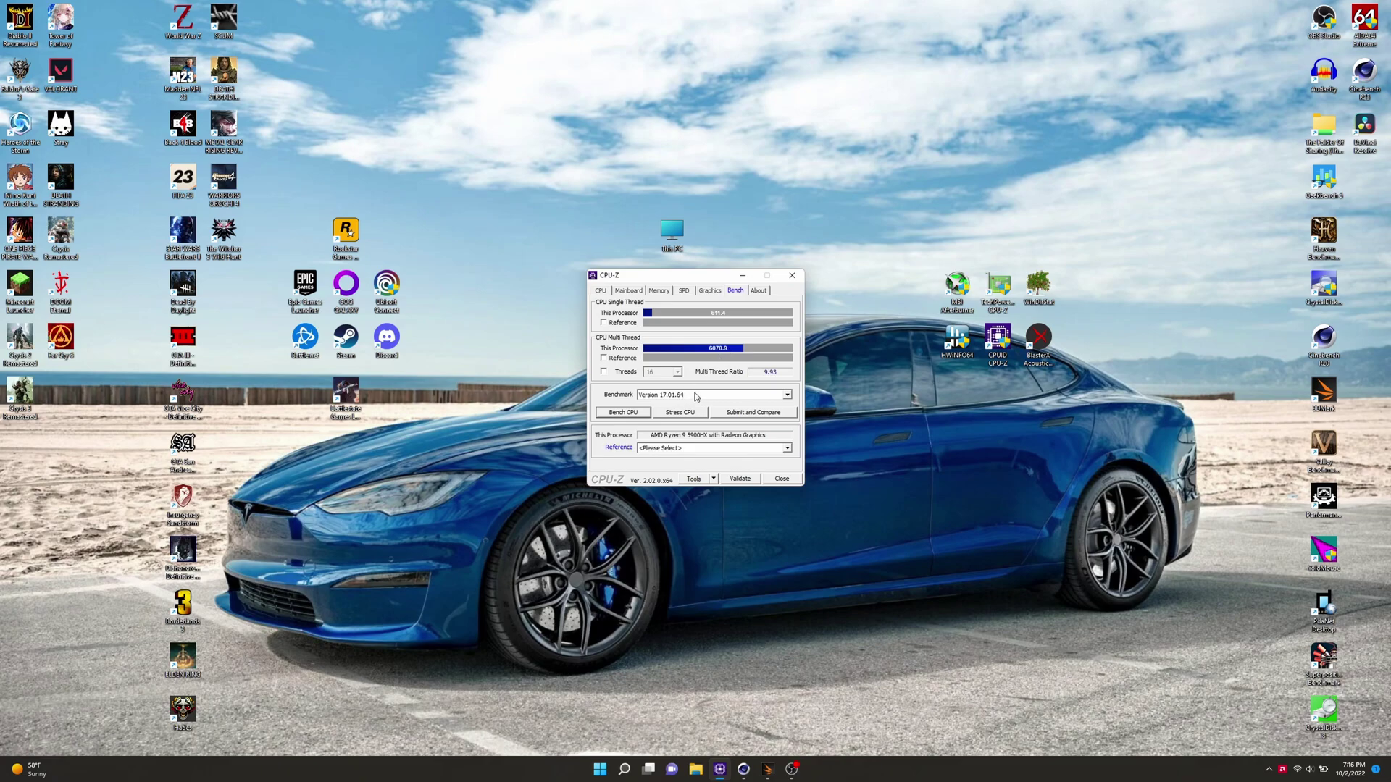
Compare against Ryzen 9 5950X, i9-12900K, i9-9900KF references, finishing with AMD Ryzen 7 2700X.
left_click(694, 448)
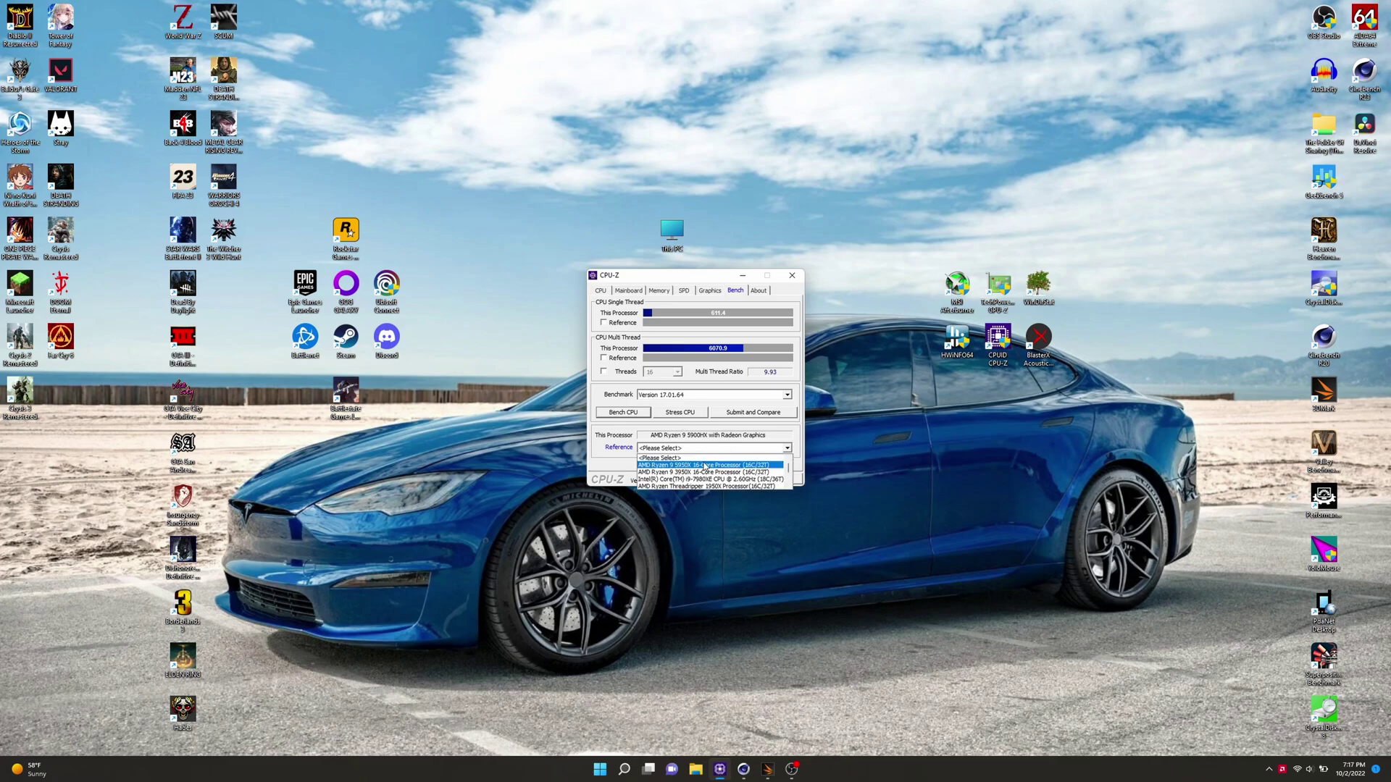
left_click(702, 466)
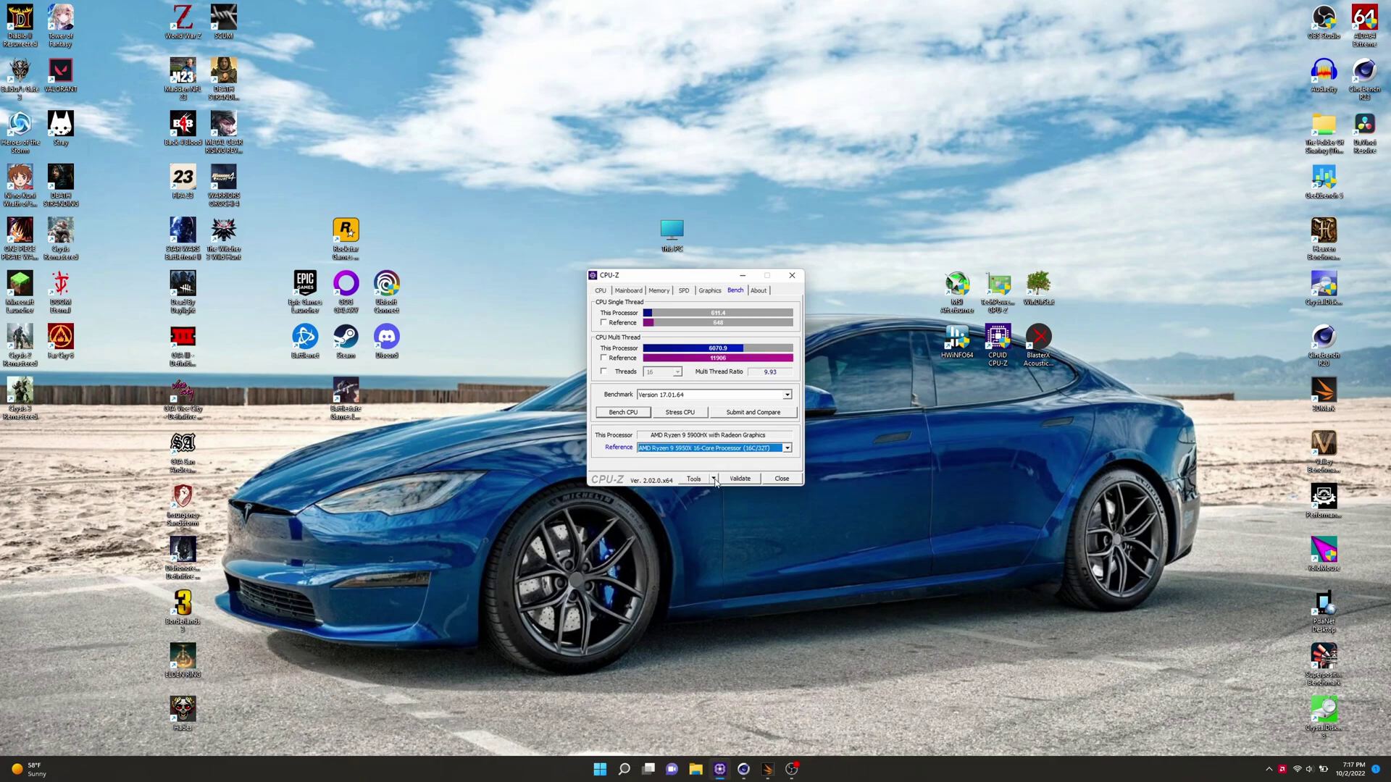
left_click(703, 448)
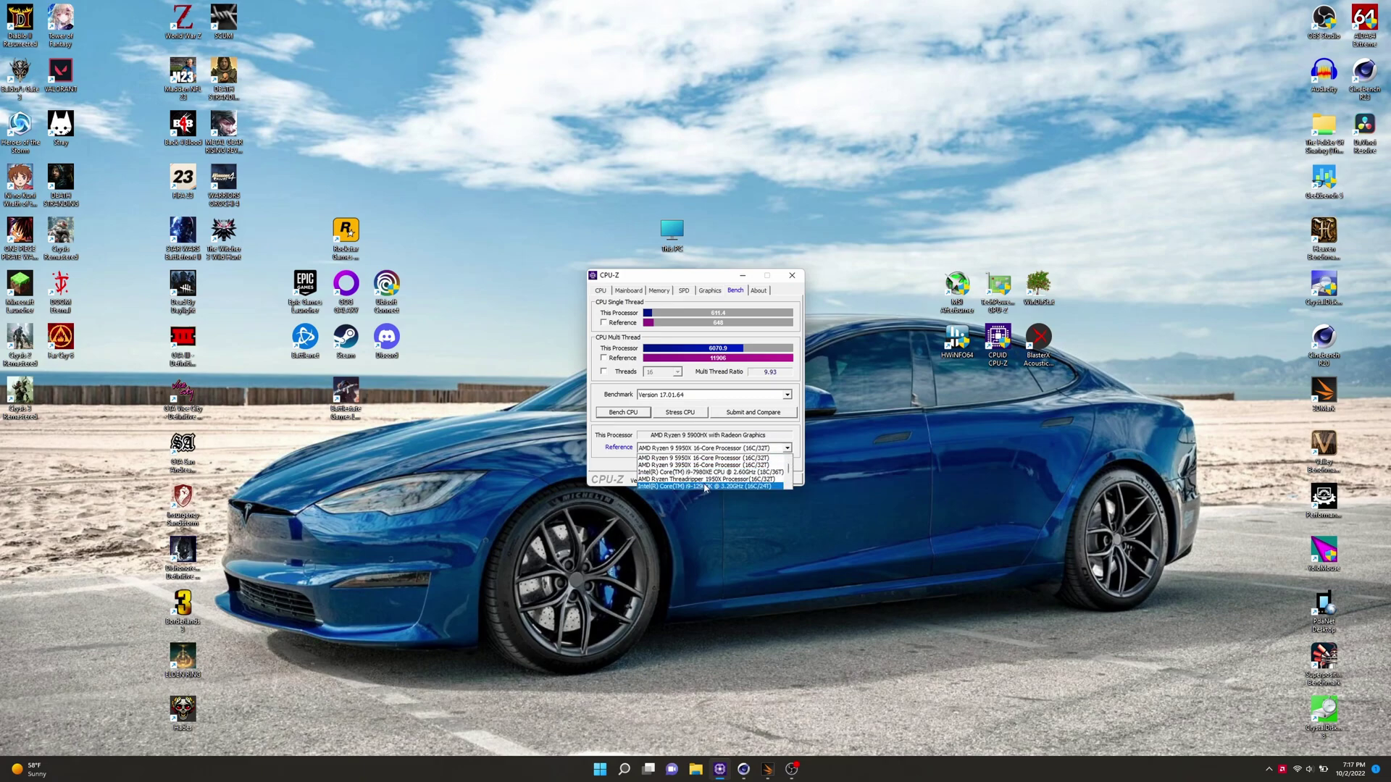
left_click(706, 483)
left_click(716, 448)
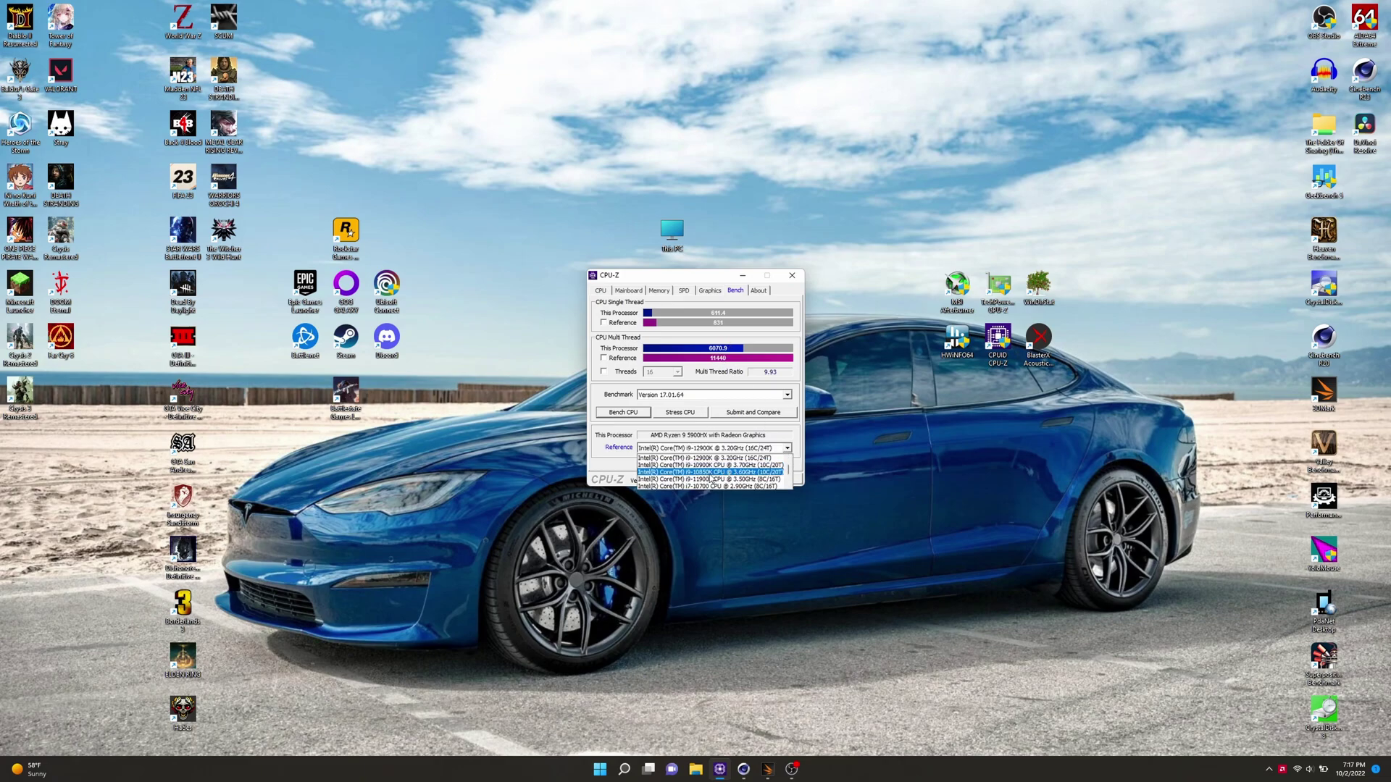
scroll(715, 476, "down", 5)
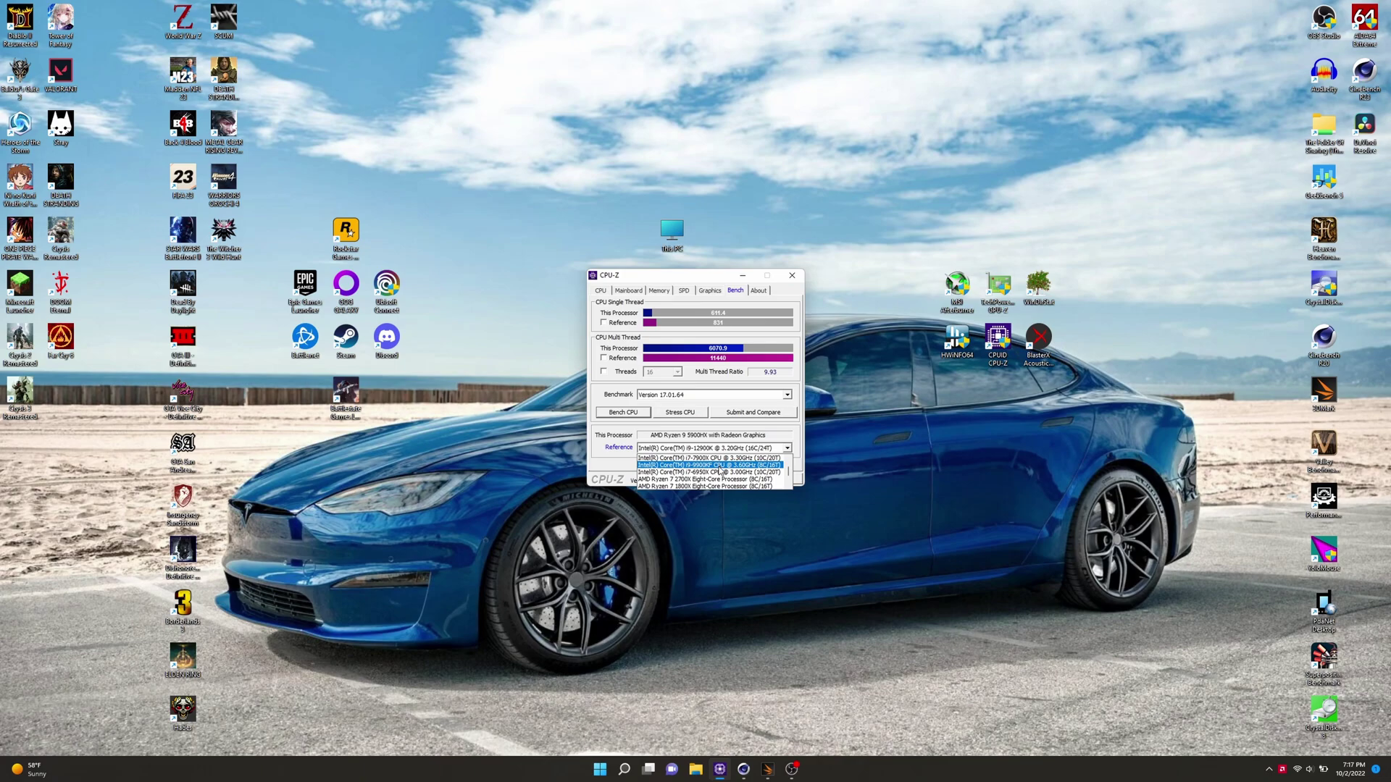
scroll(719, 471, "up", 1)
left_click(704, 470)
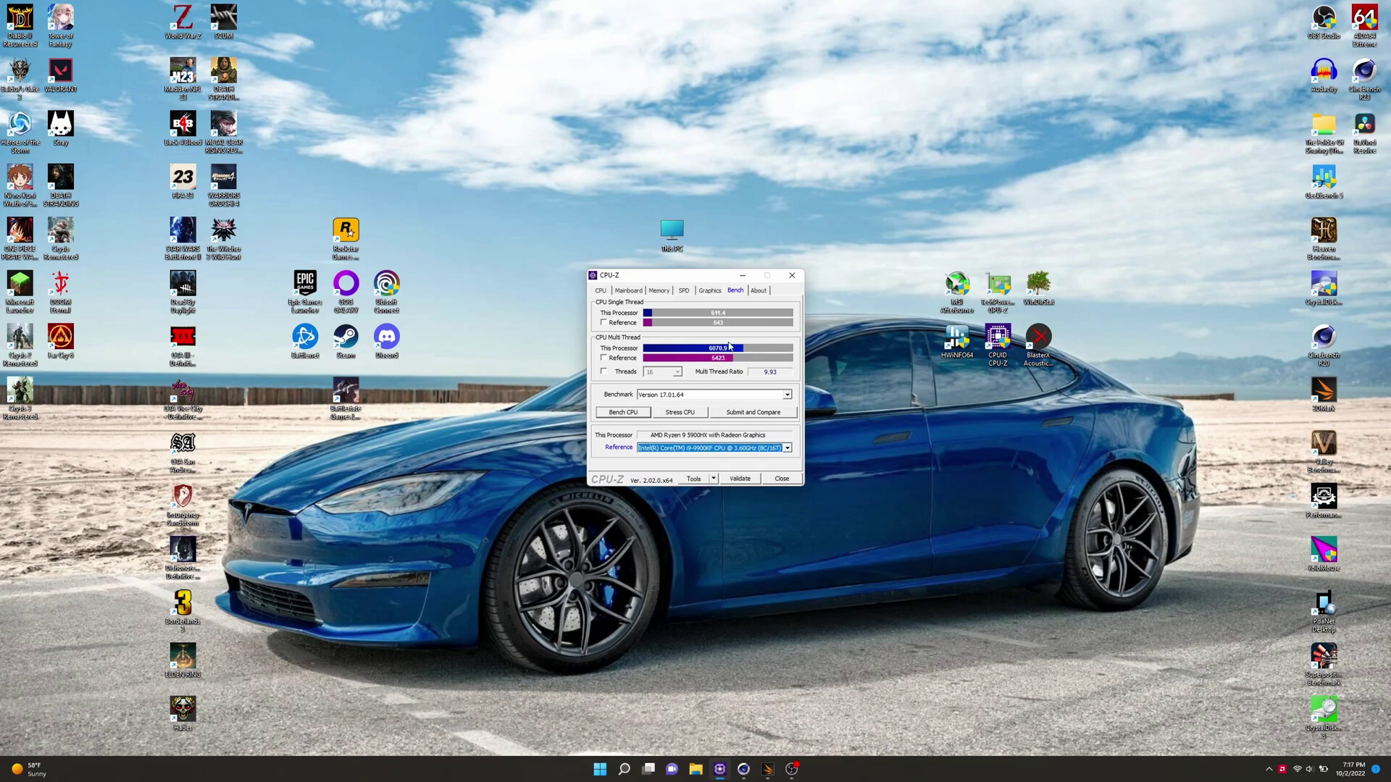
left_click(733, 449)
scroll(704, 470, "down", 4)
scroll(703, 471, "up", 3)
left_click(704, 468)
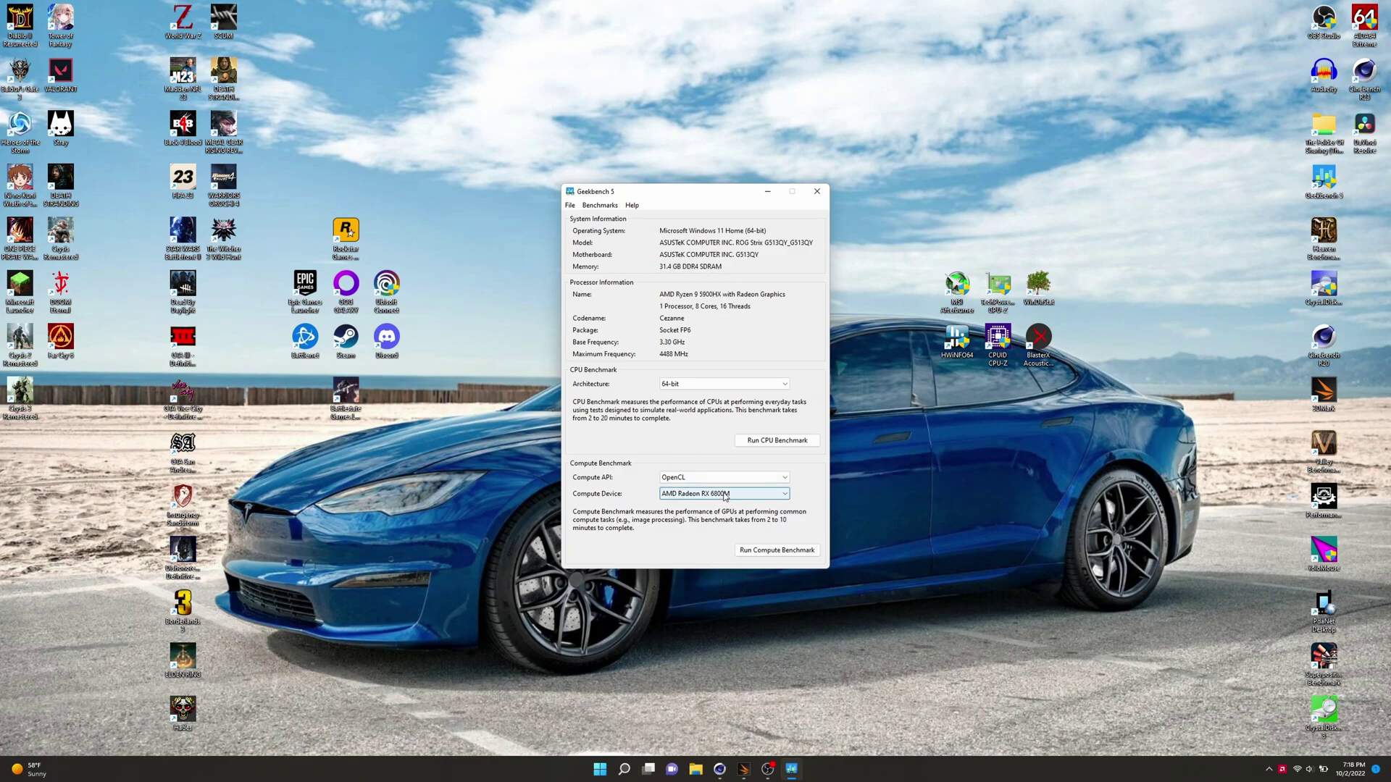
Keep the AMD Radeon RX 6800M as compute device and set the Compute API to Vulkan.
left_click(793, 492)
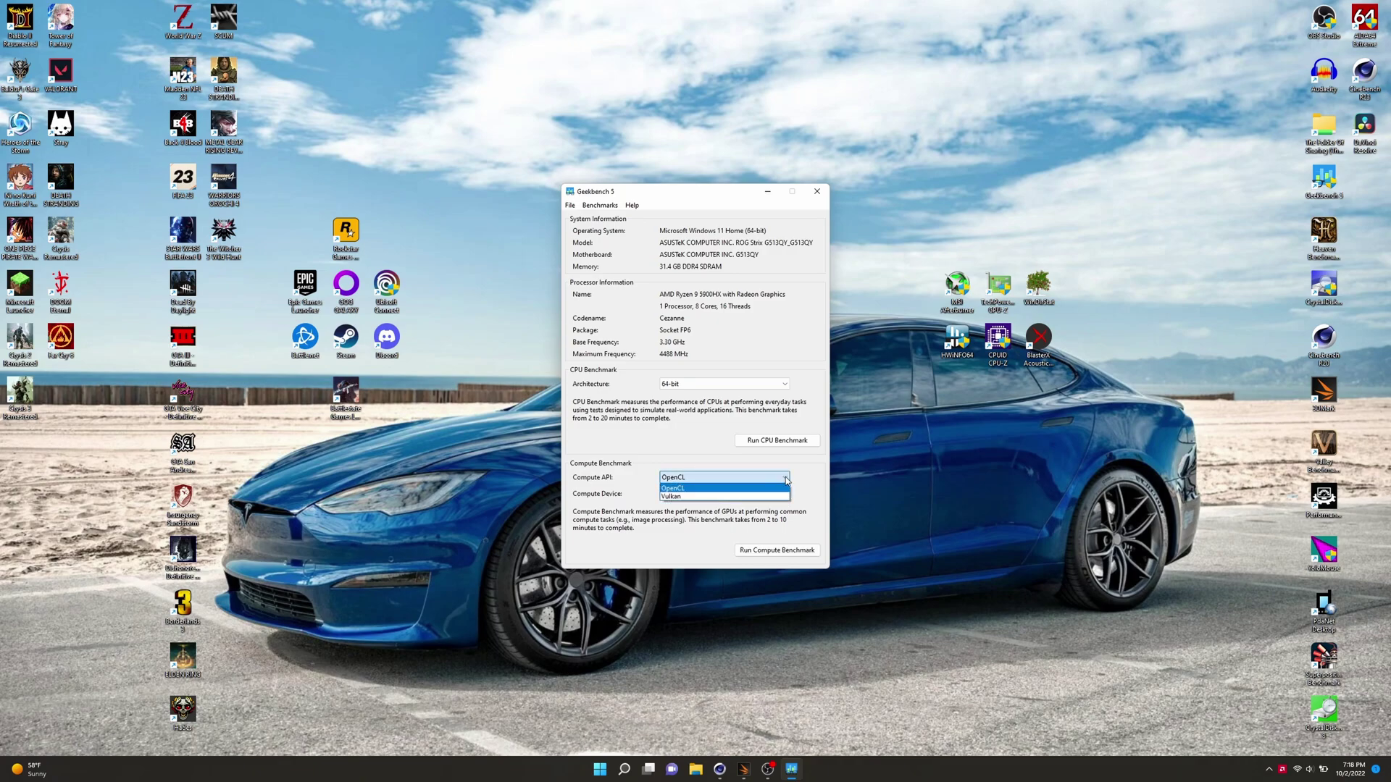
left_click(783, 493)
left_click(765, 480)
left_click(724, 477)
left_click(724, 477)
left_click(679, 497)
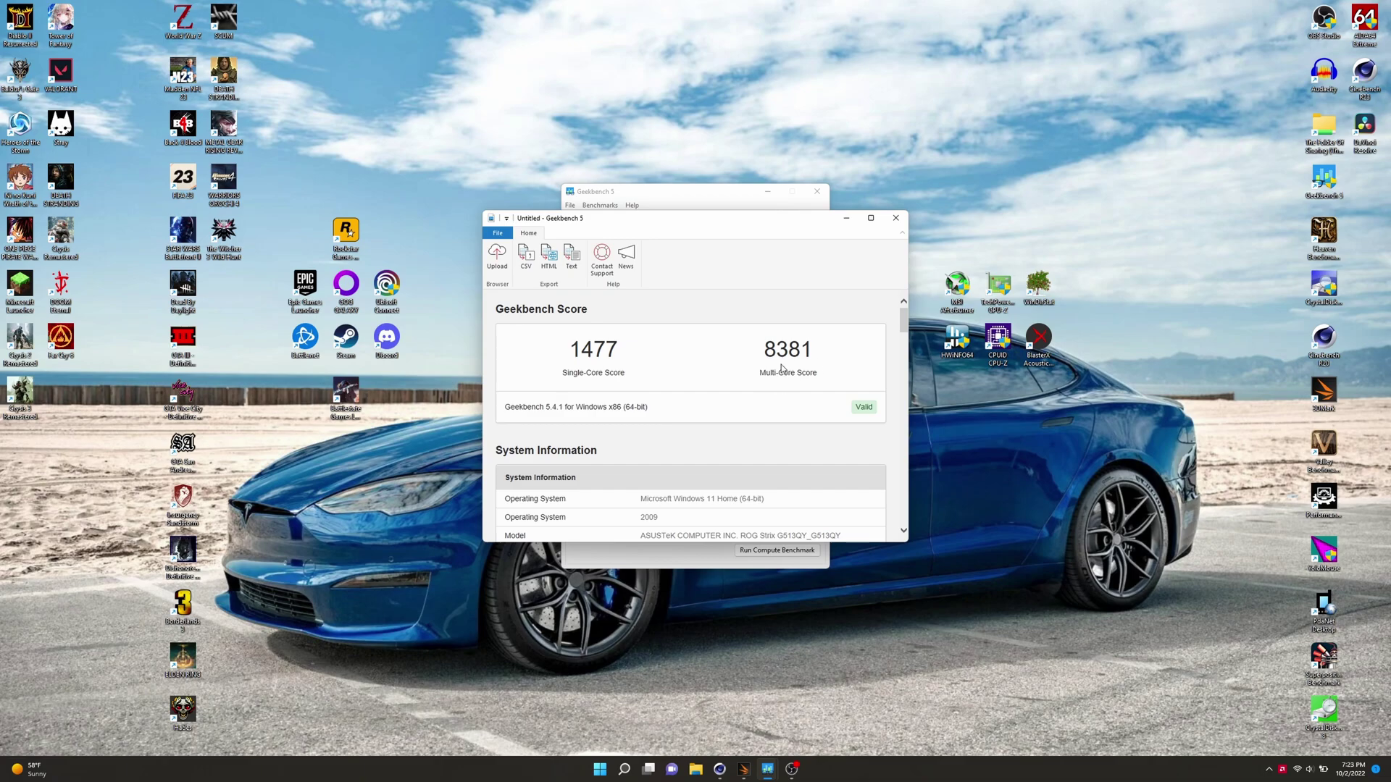
Scroll through the CPU and OpenCL results down to the Vulkan compute score of 86820.
scroll(781, 364, "down", 2)
scroll(776, 374, "down", 5)
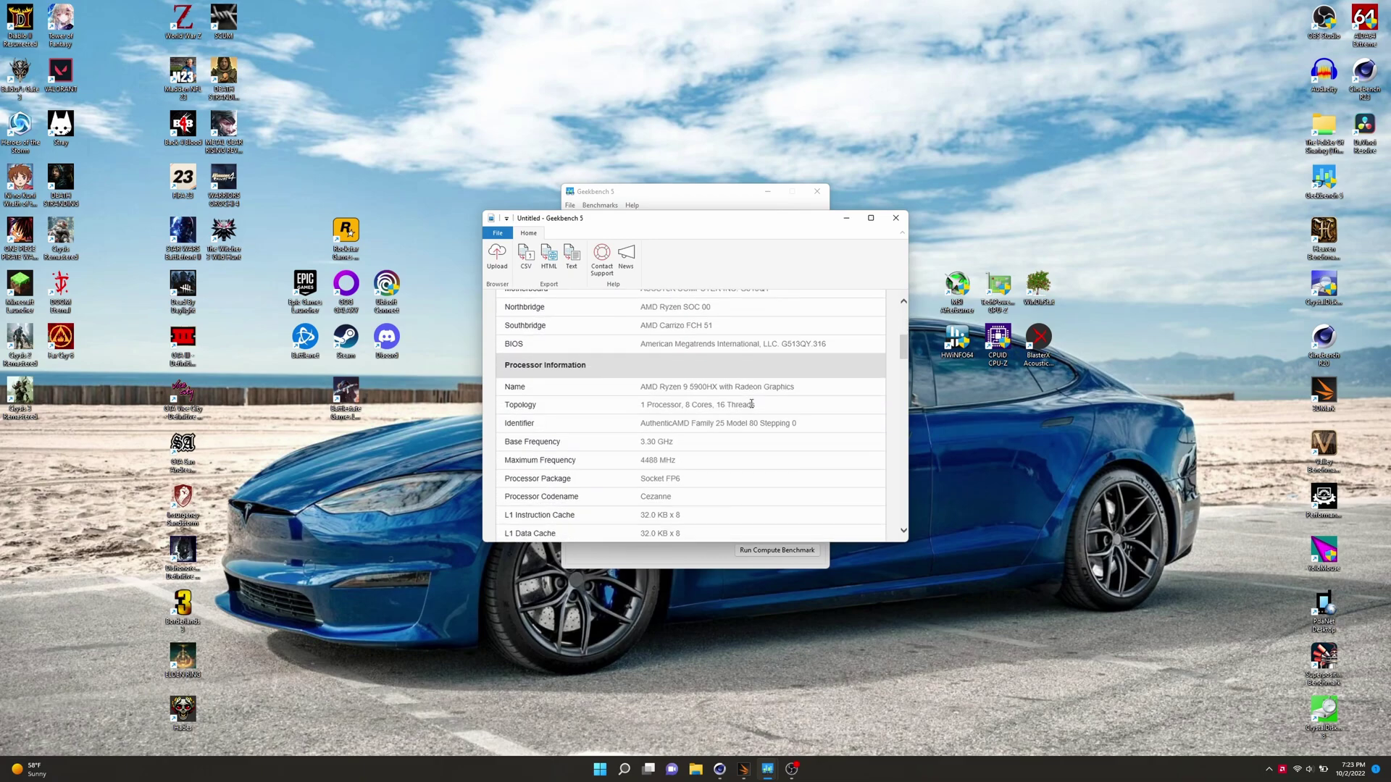
scroll(753, 407, "up", 7)
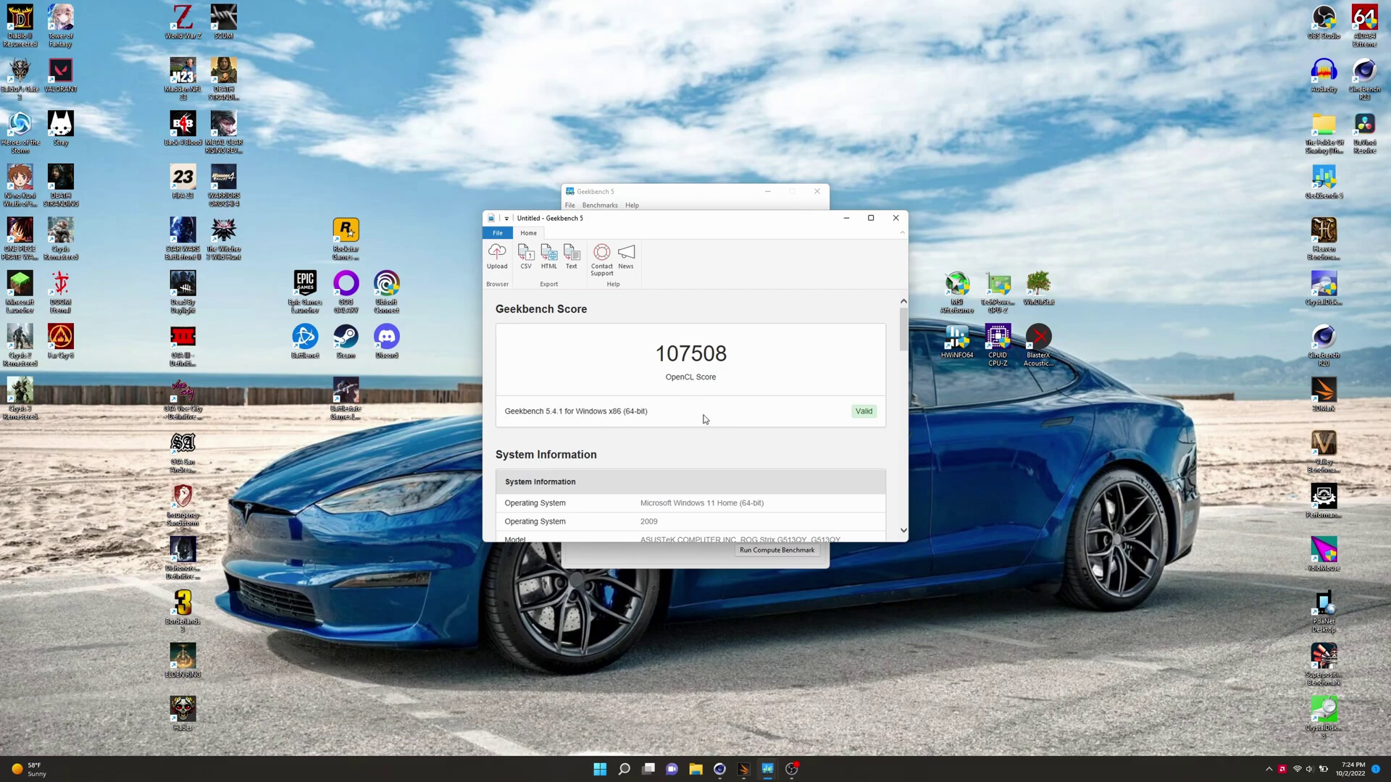
scroll(721, 416, "down", 3)
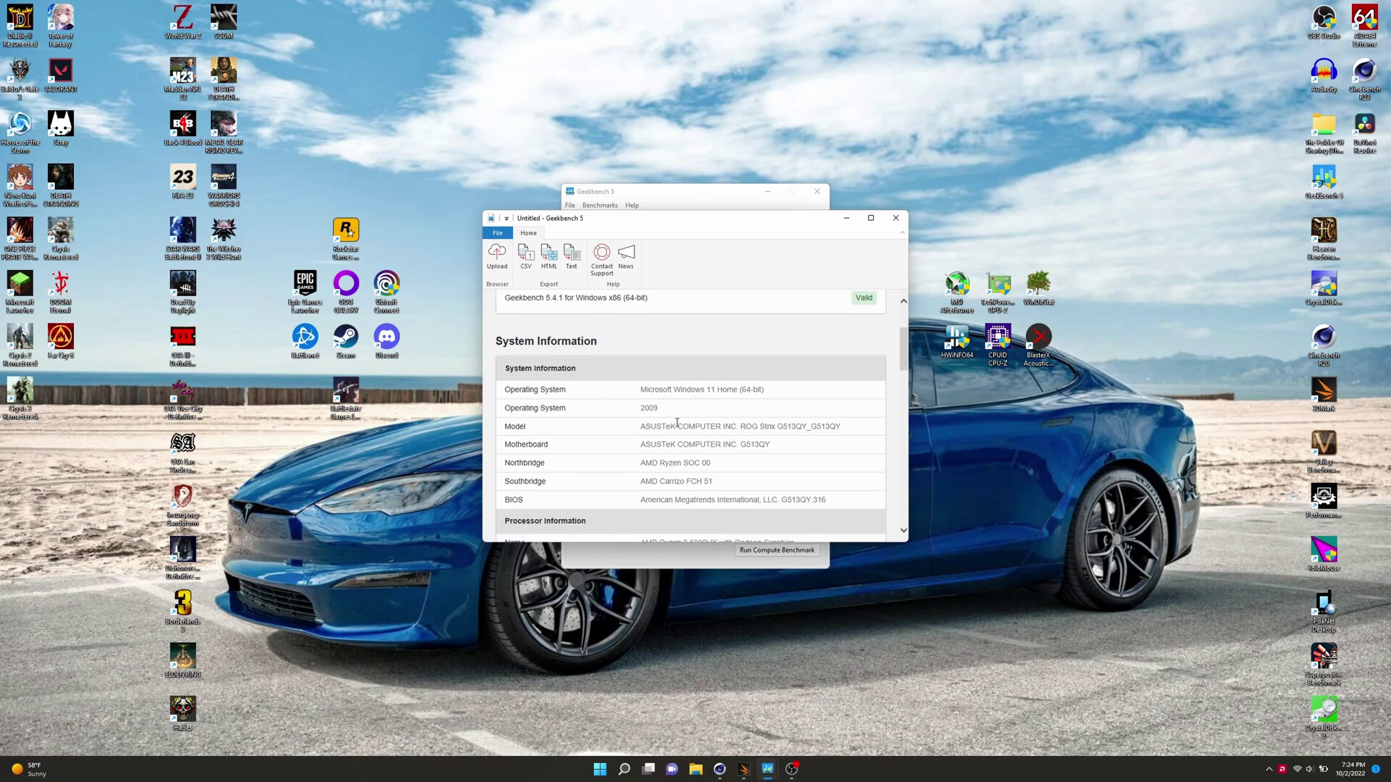
scroll(738, 498, "down", 4)
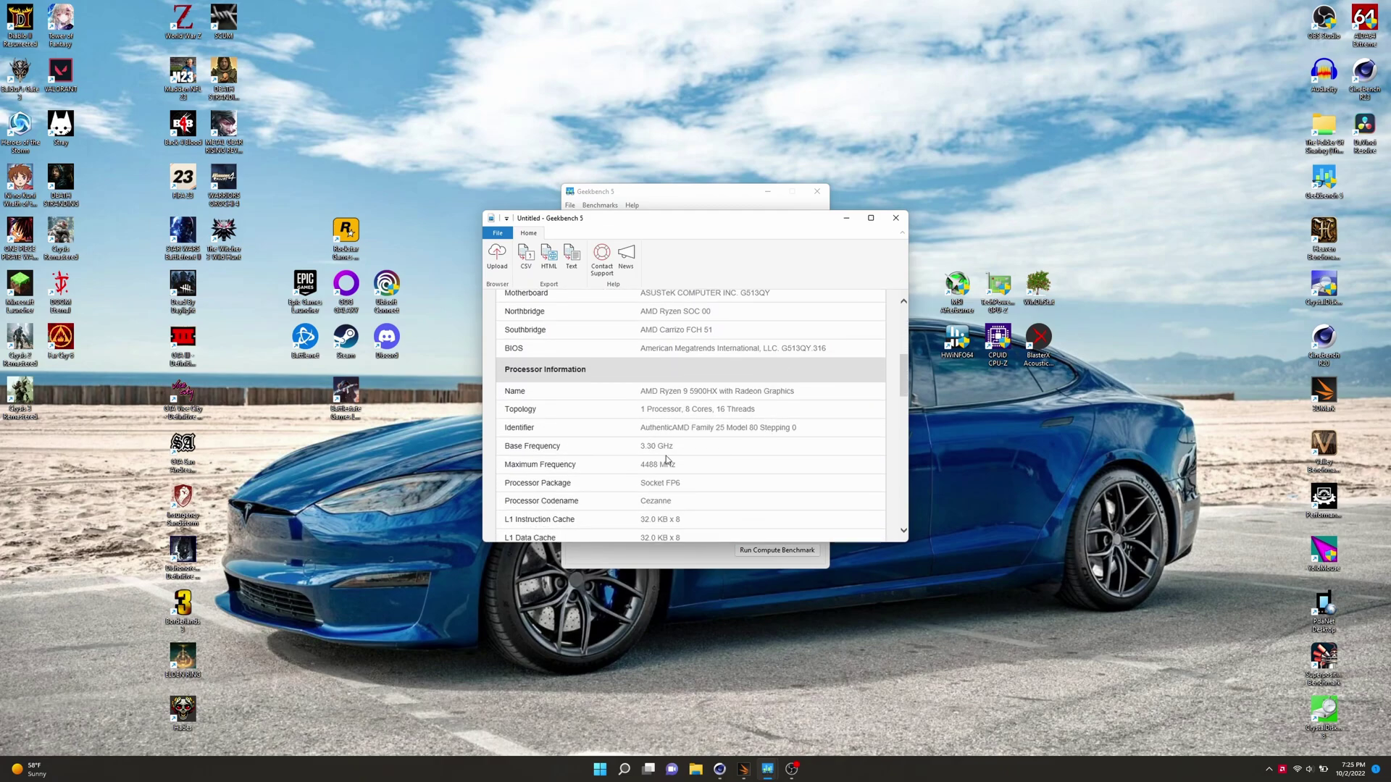
scroll(681, 457, "down", 2)
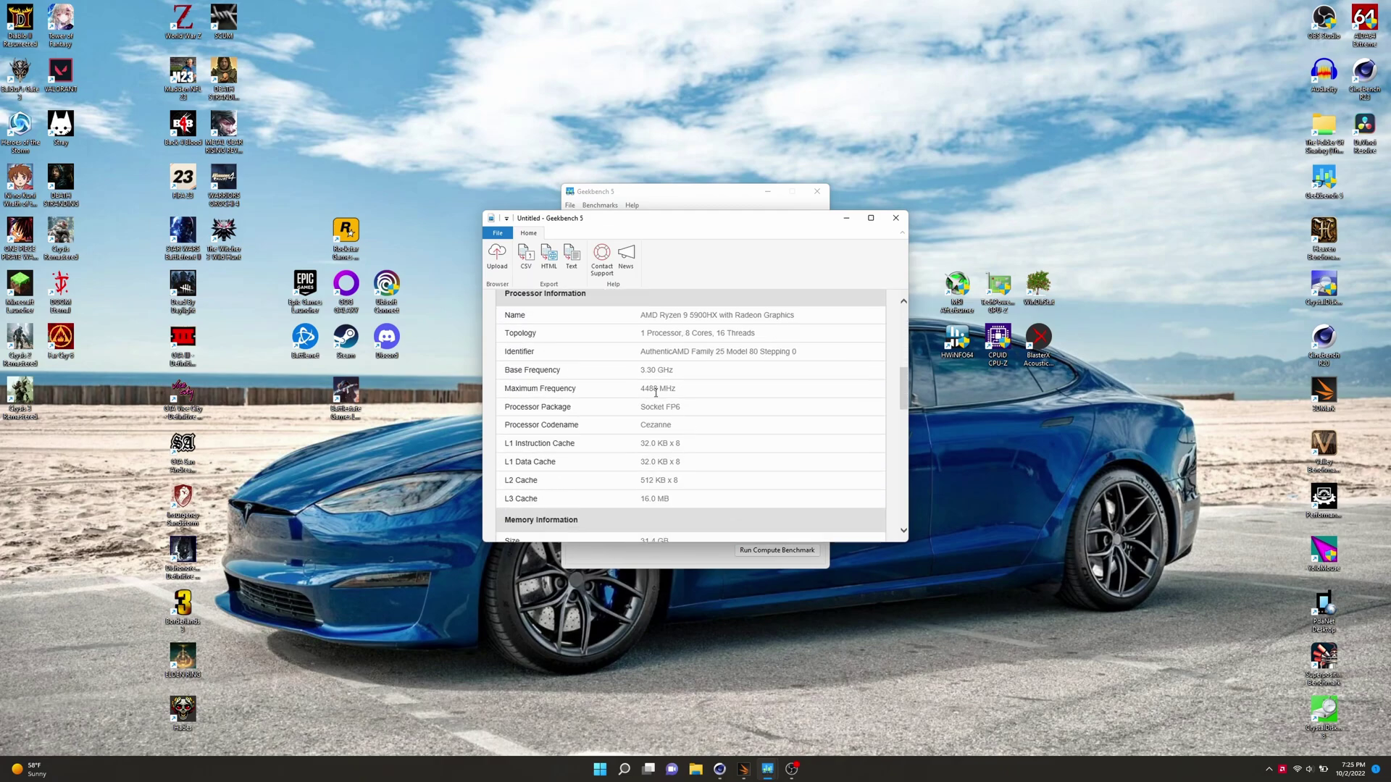
scroll(806, 454, "down", 2)
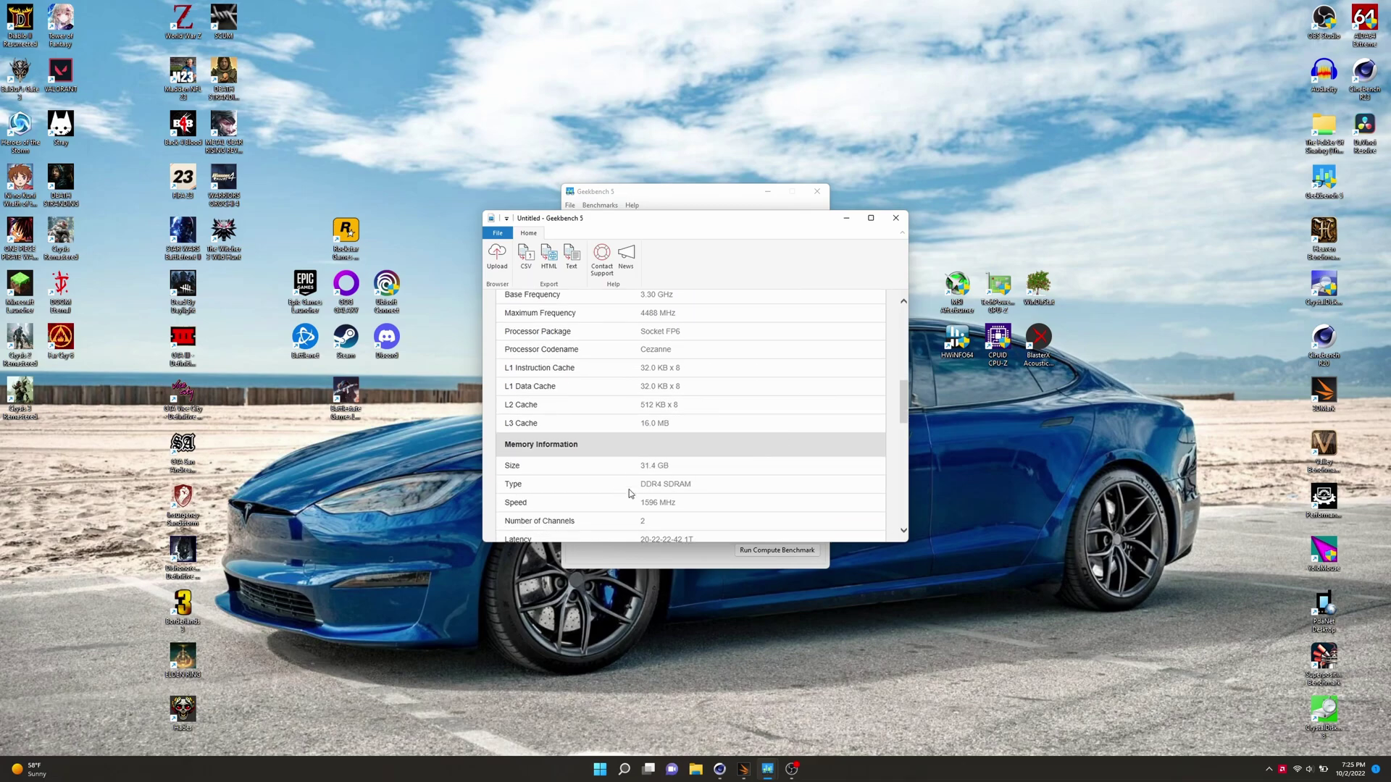
scroll(645, 507, "down", 5)
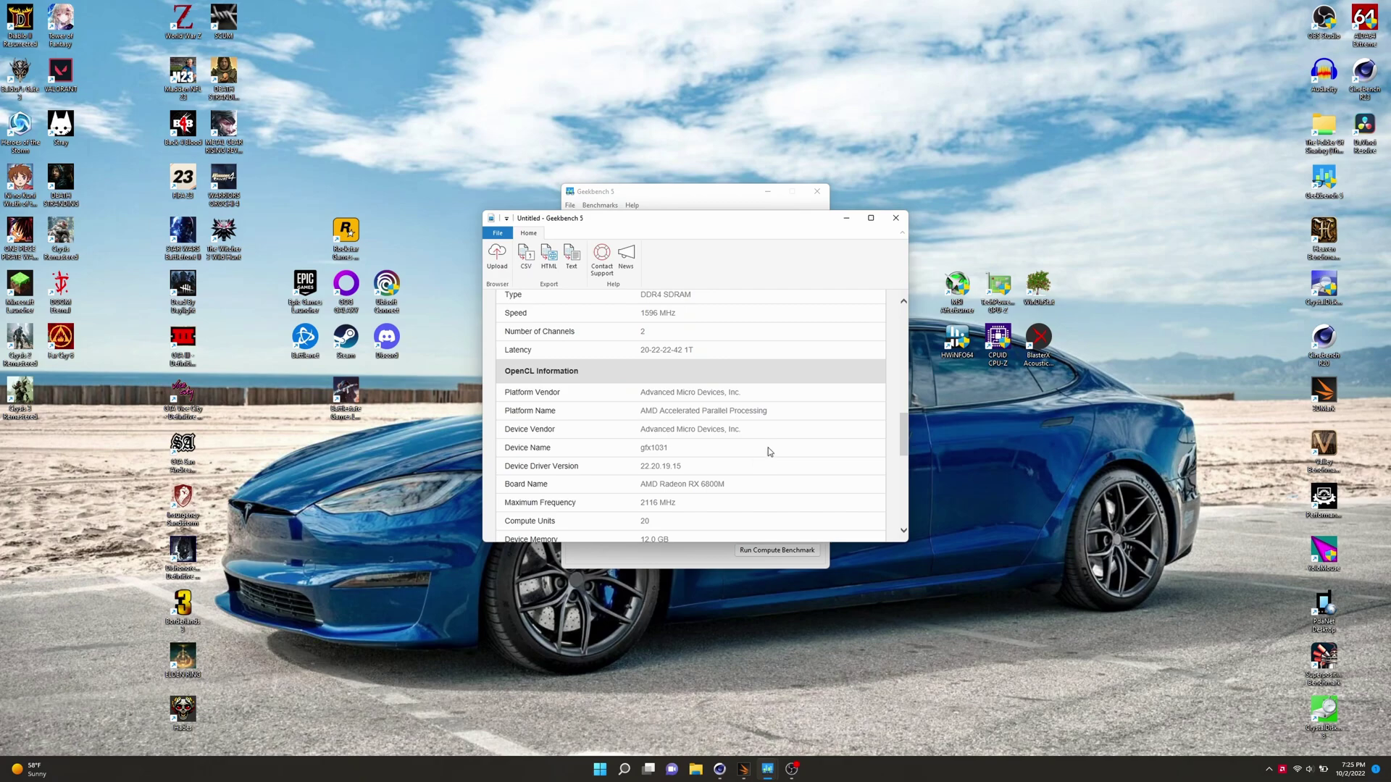
scroll(768, 448, "down", 1)
scroll(767, 445, "down", 1)
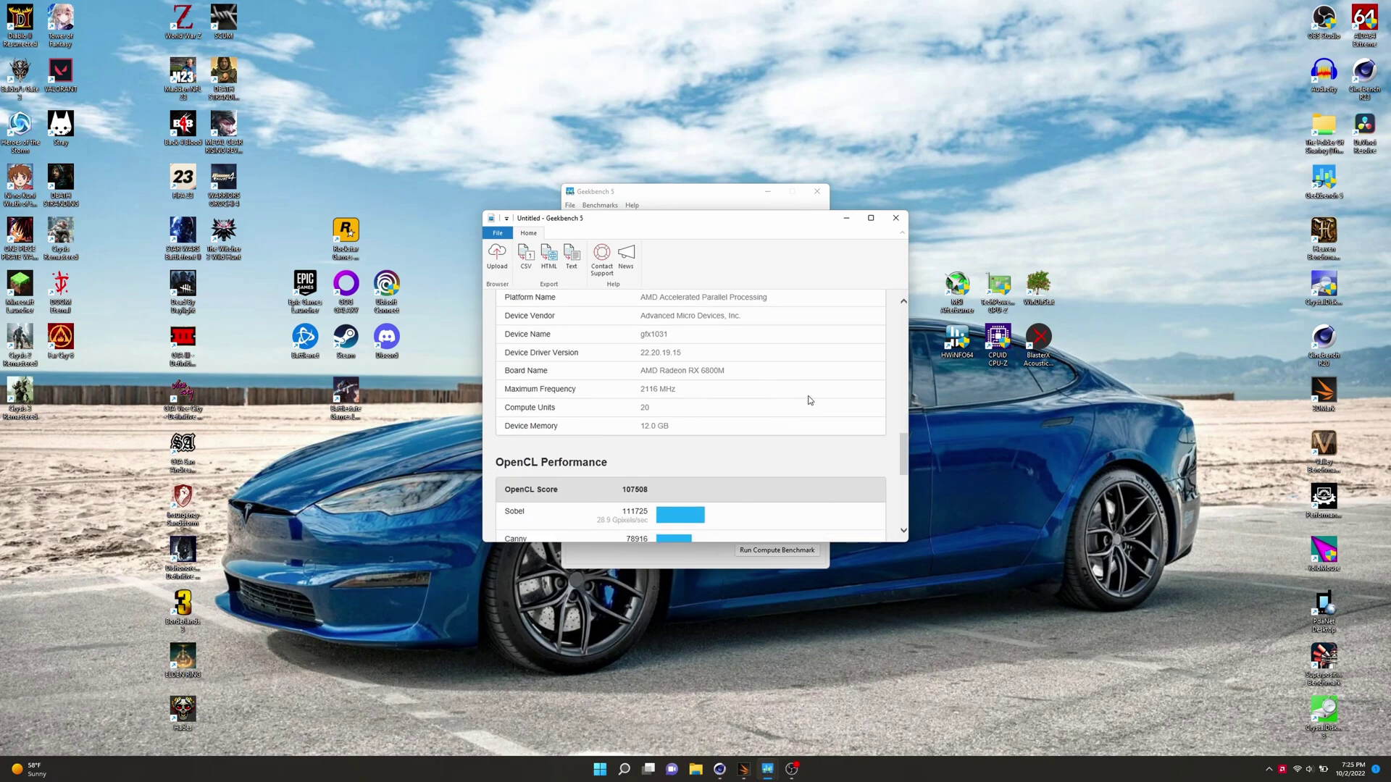
scroll(802, 387, "down", 1)
scroll(803, 391, "down", 5)
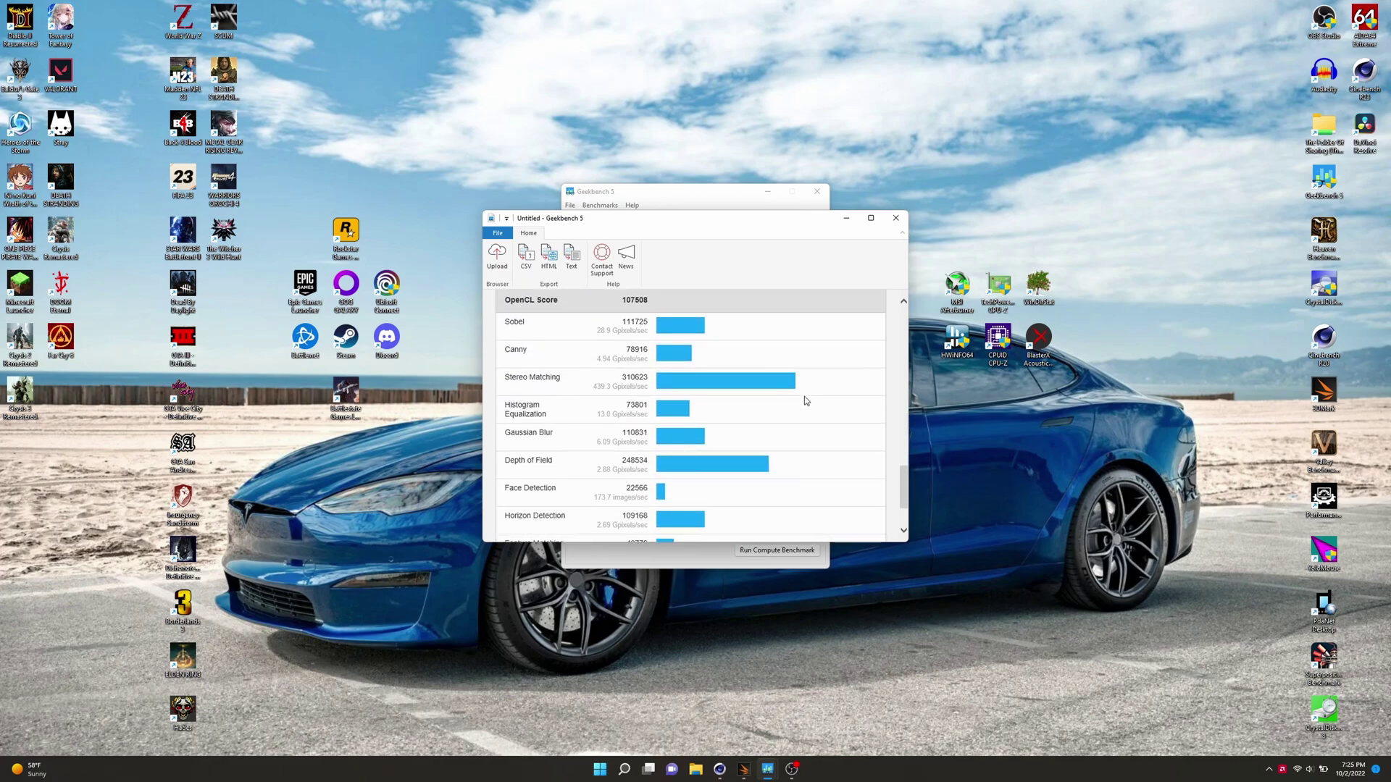
scroll(806, 400, "down", 1)
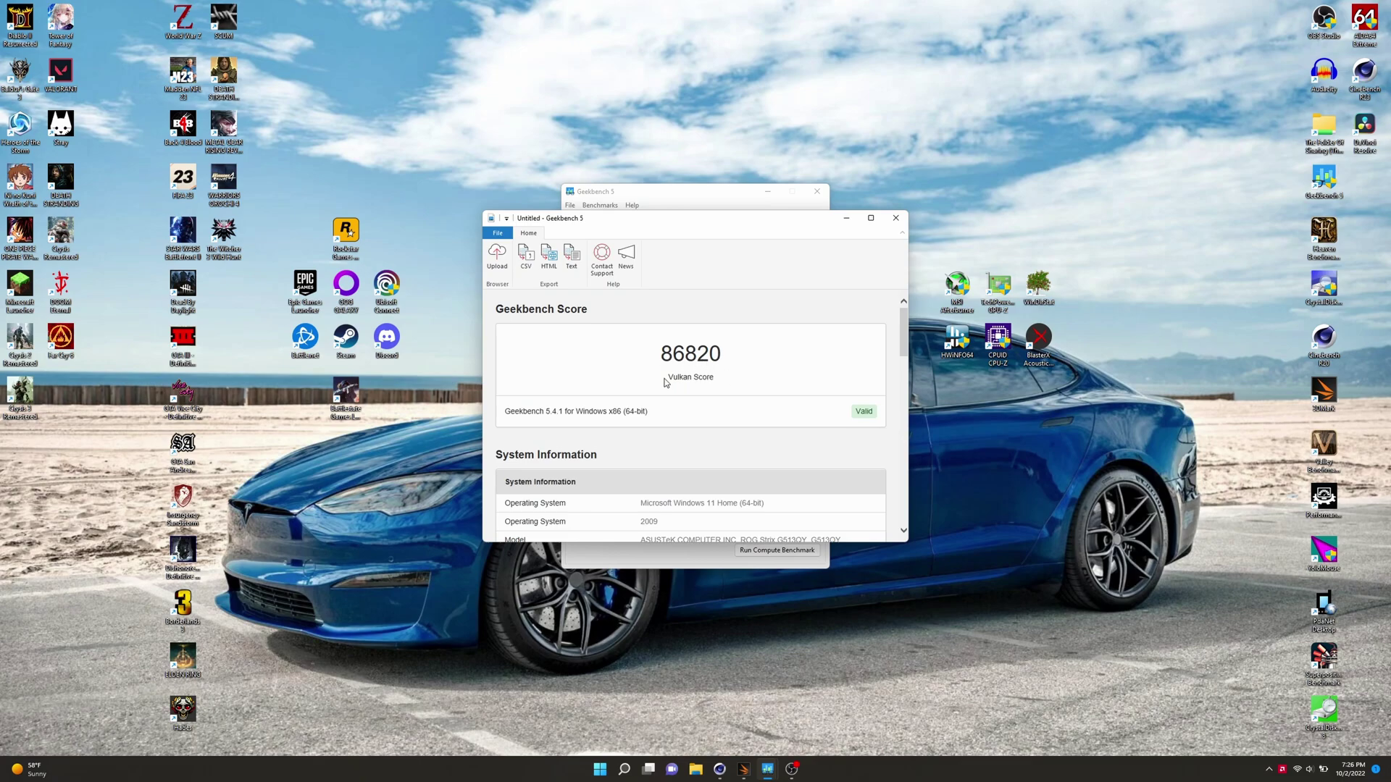
scroll(703, 441, "down", 1)
scroll(703, 441, "down", 5)
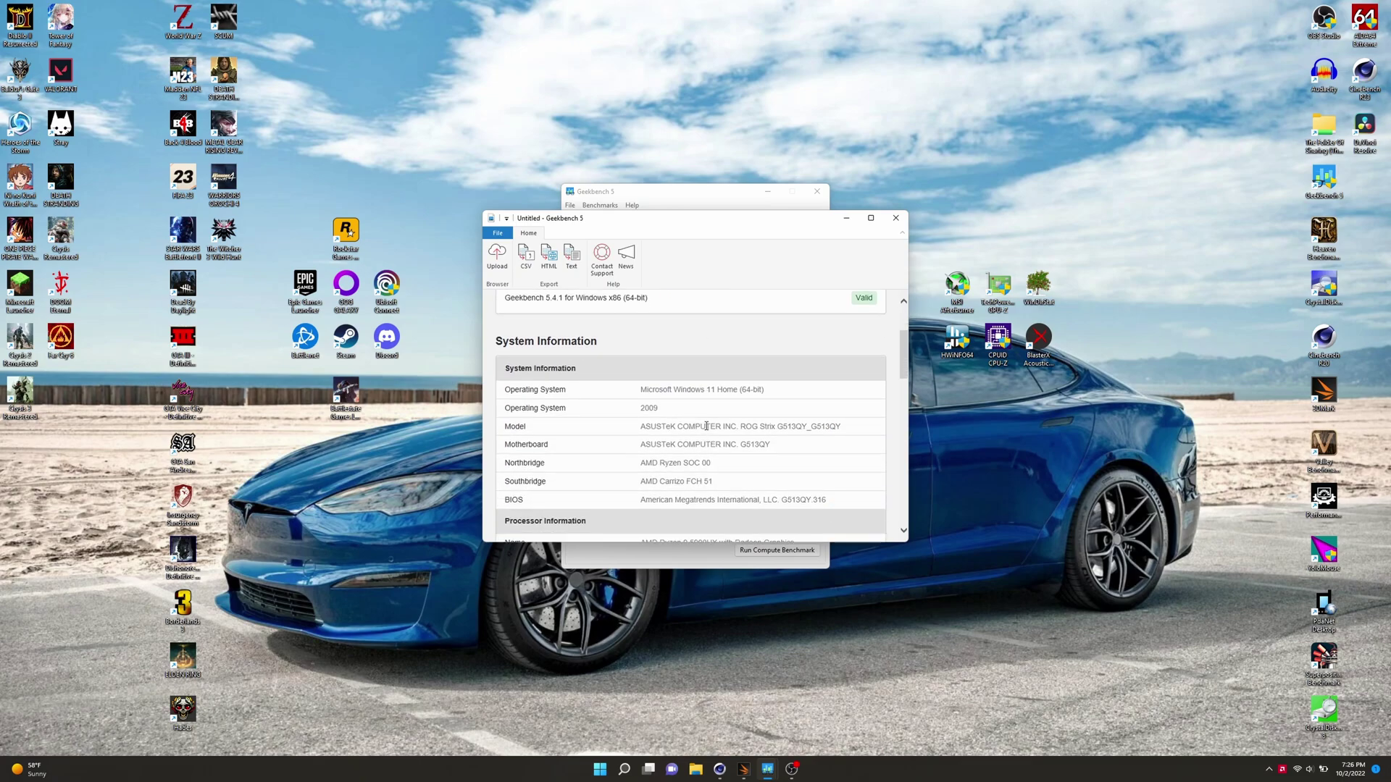
scroll(733, 436, "down", 3)
scroll(744, 437, "down", 6)
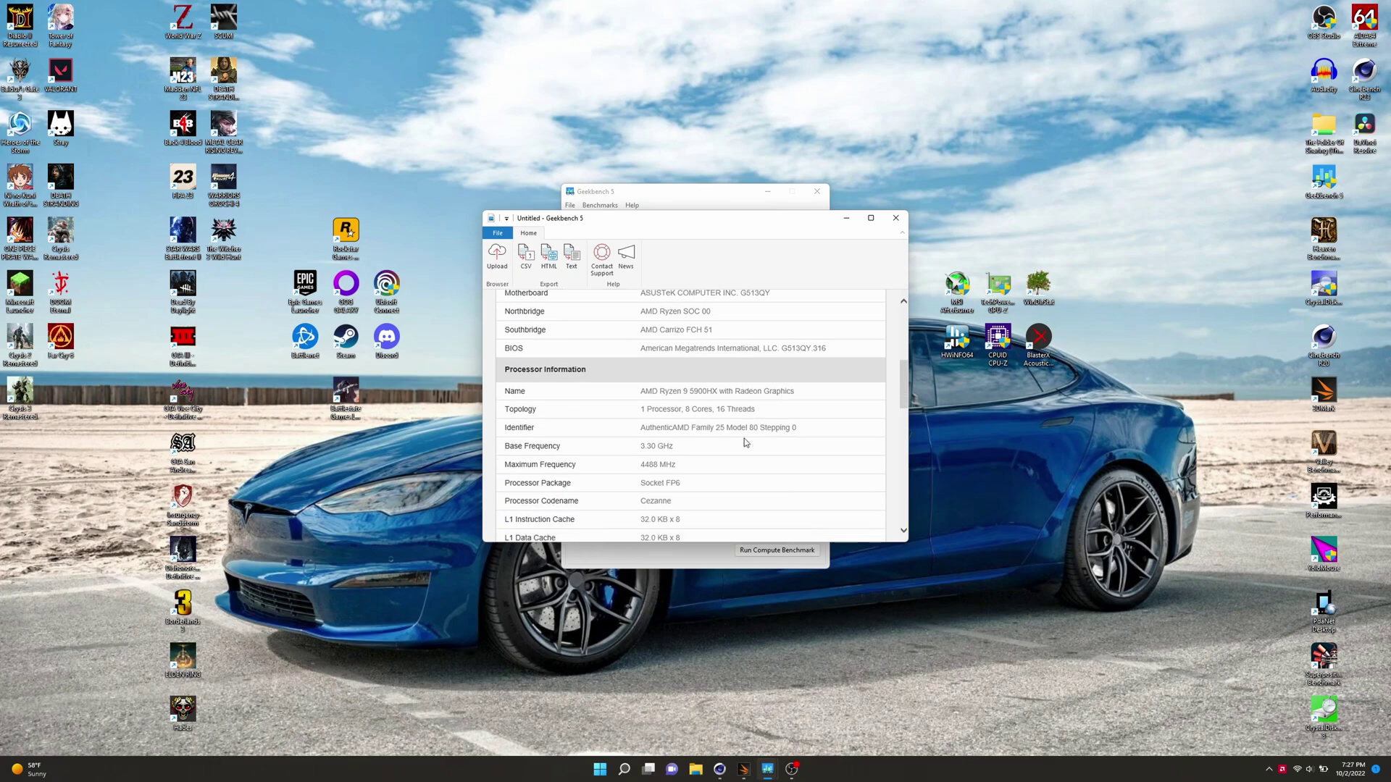
scroll(747, 442, "down", 4)
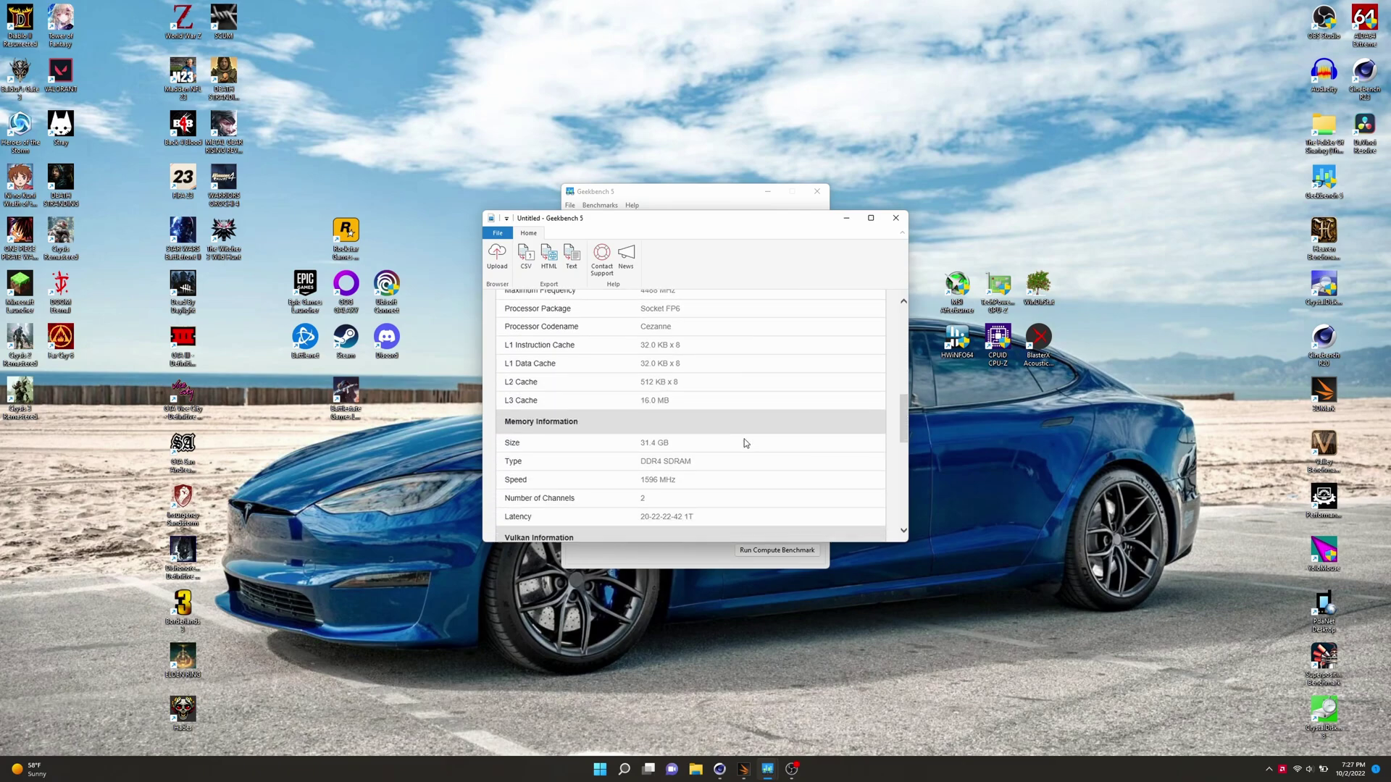
scroll(699, 429, "down", 2)
scroll(699, 429, "down", 1)
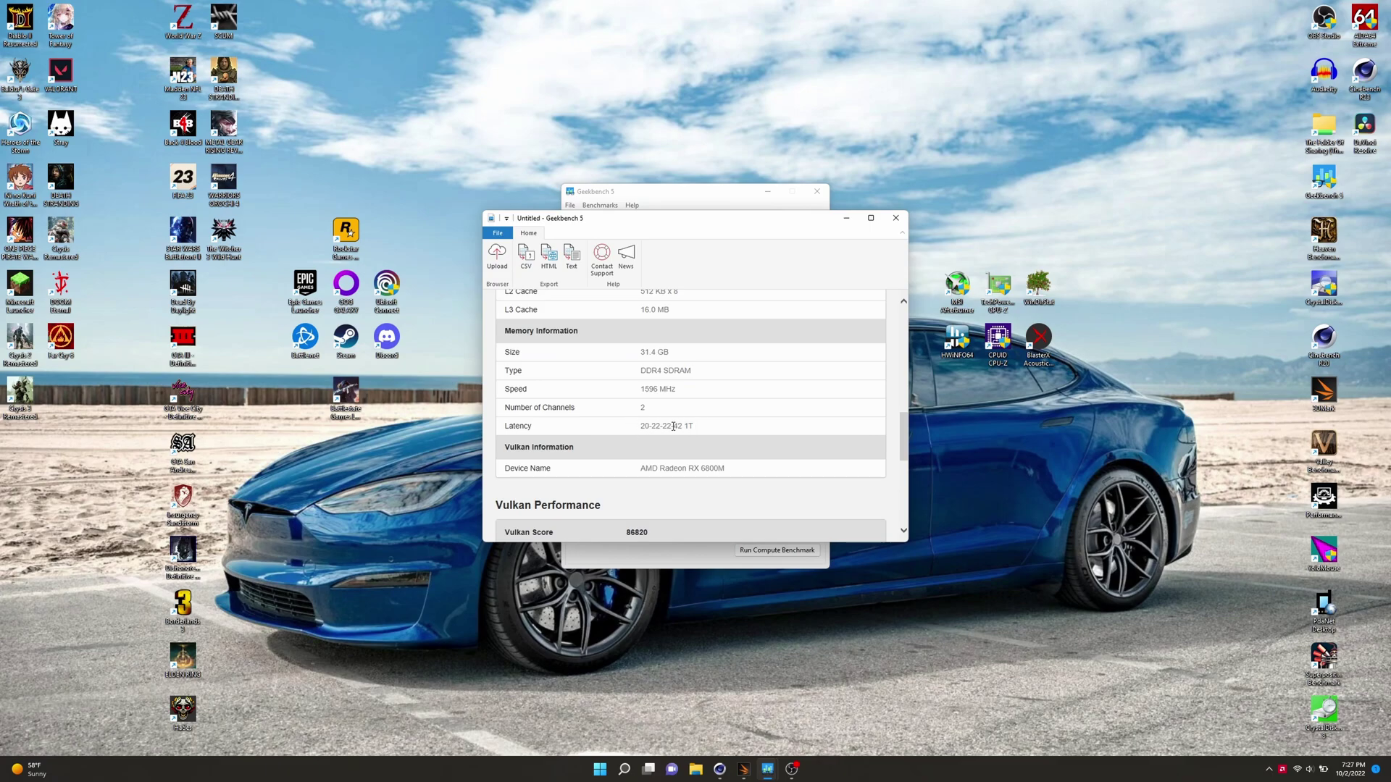
scroll(717, 431, "down", 1)
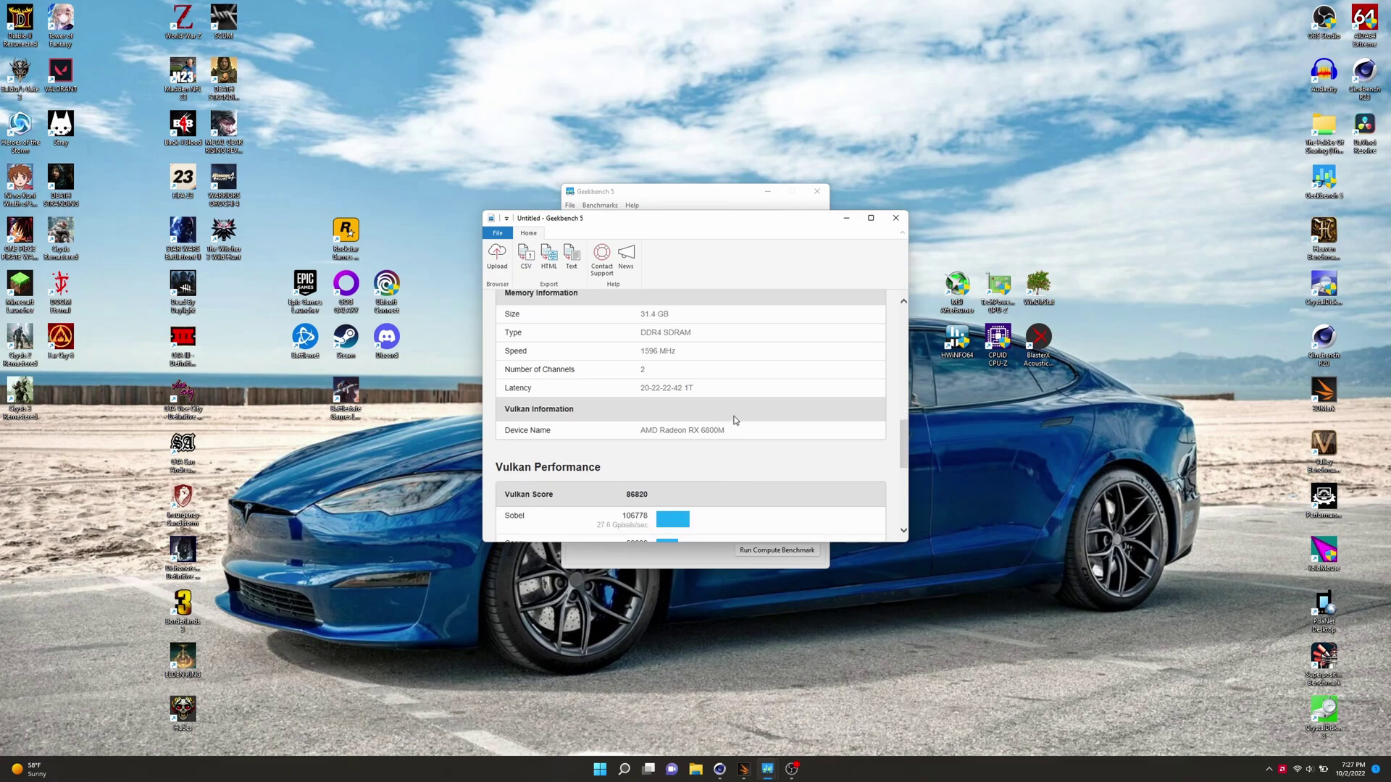
scroll(733, 413, "down", 1)
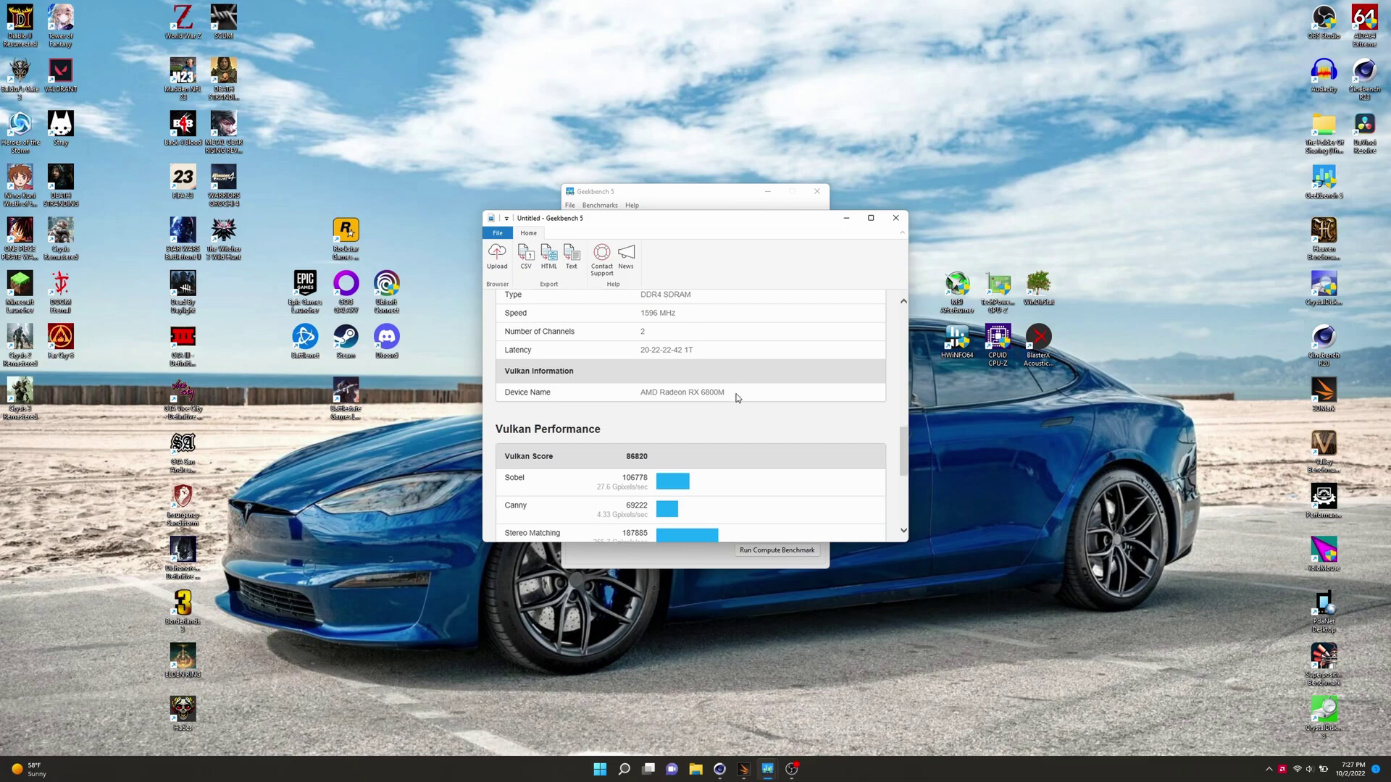
scroll(737, 399, "down", 1)
scroll(737, 399, "down", 4)
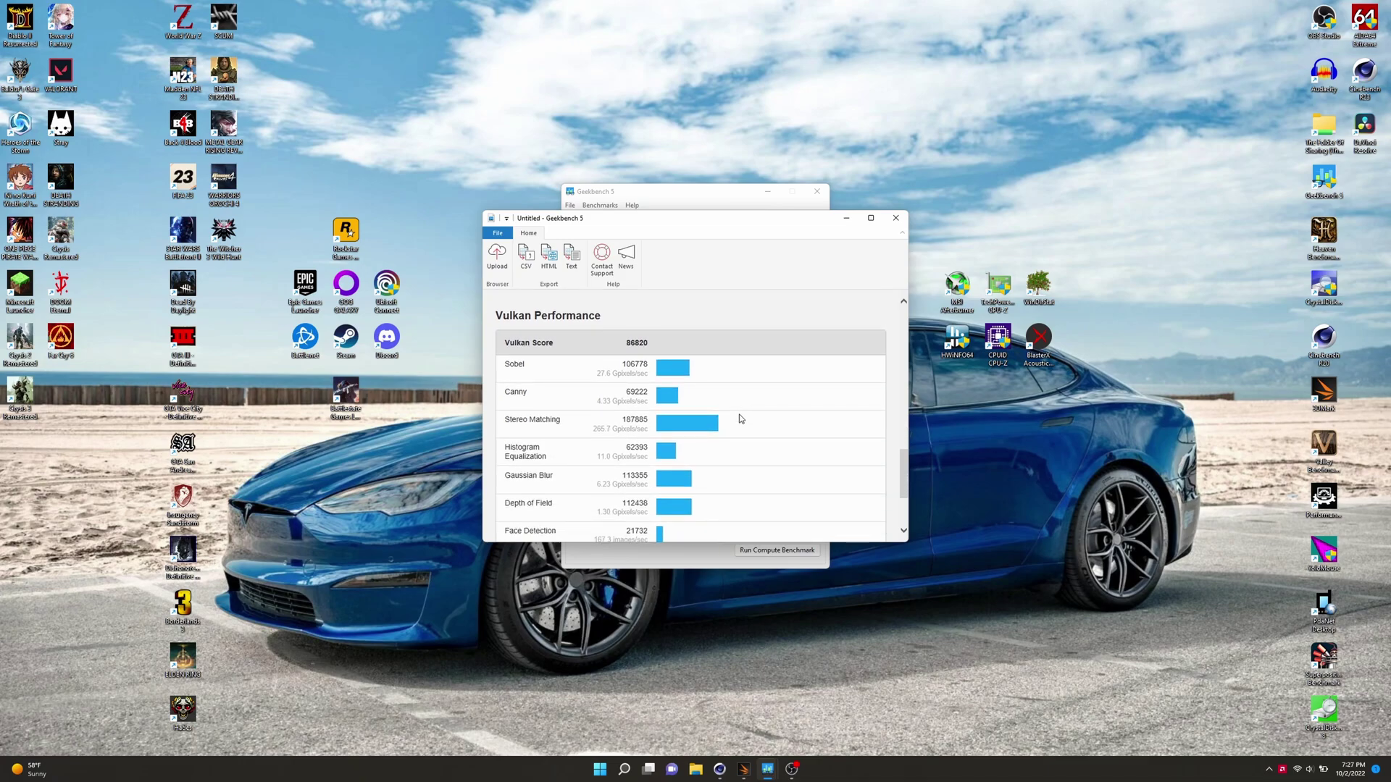
scroll(738, 431, "down", 1)
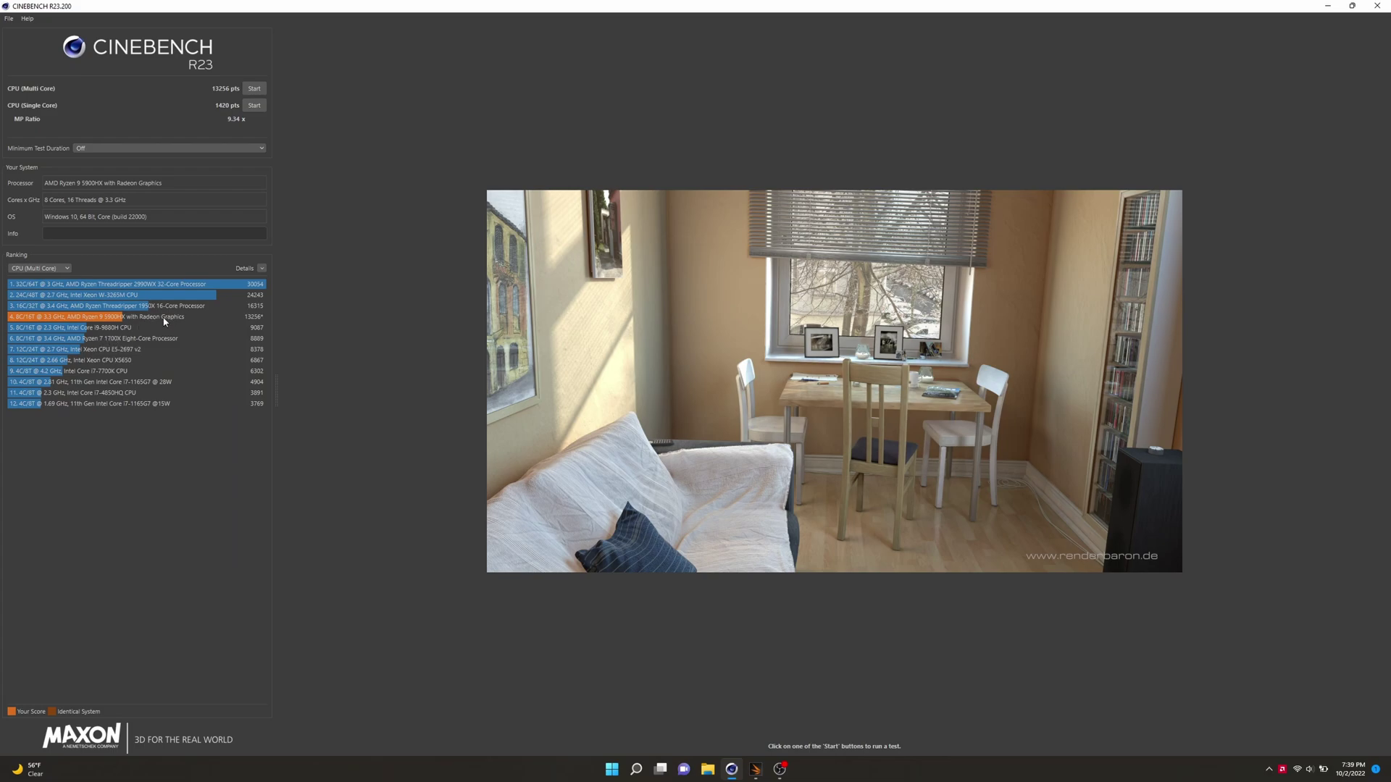
Switch the Cinebench ranking from CPU (Multi Core) to CPU (Single Core).
mouse_move(171, 308)
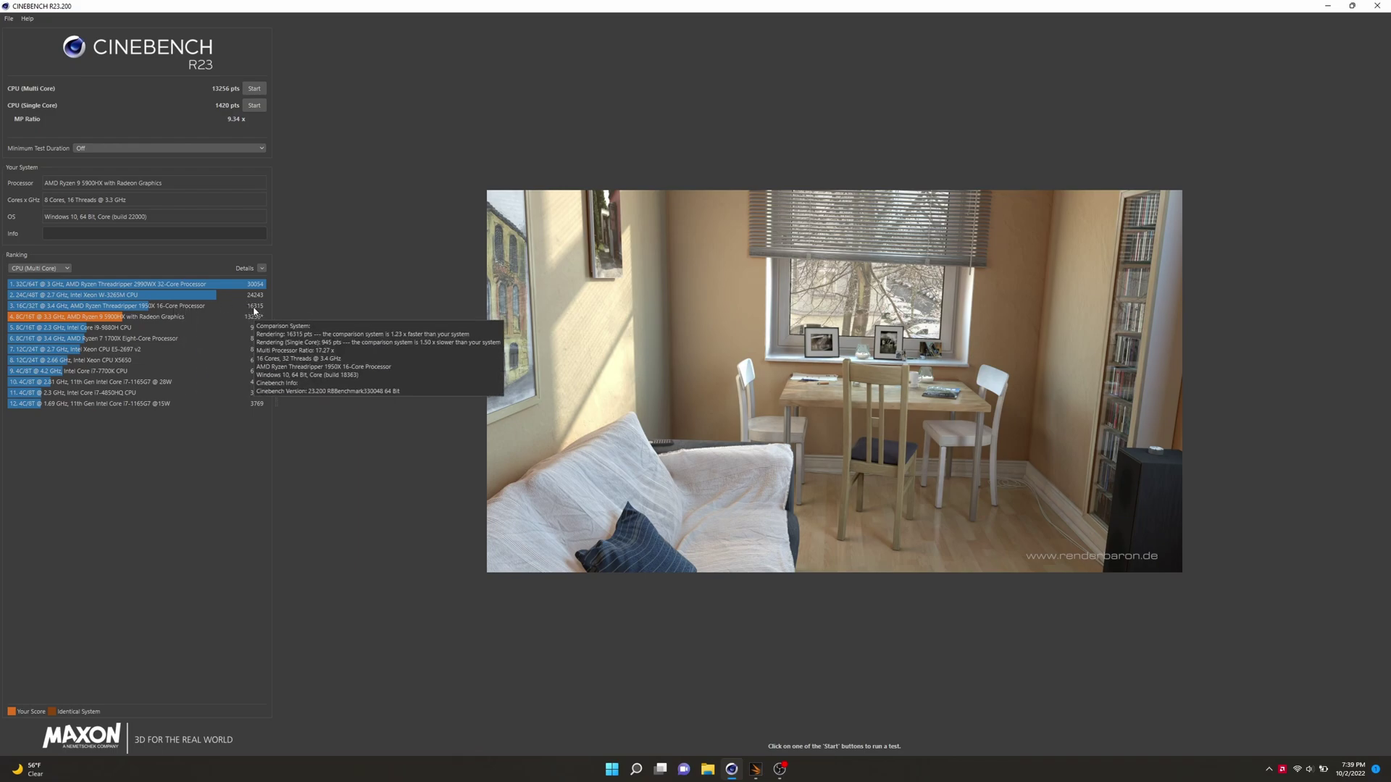
mouse_move(58, 289)
left_click(40, 268)
left_click(40, 294)
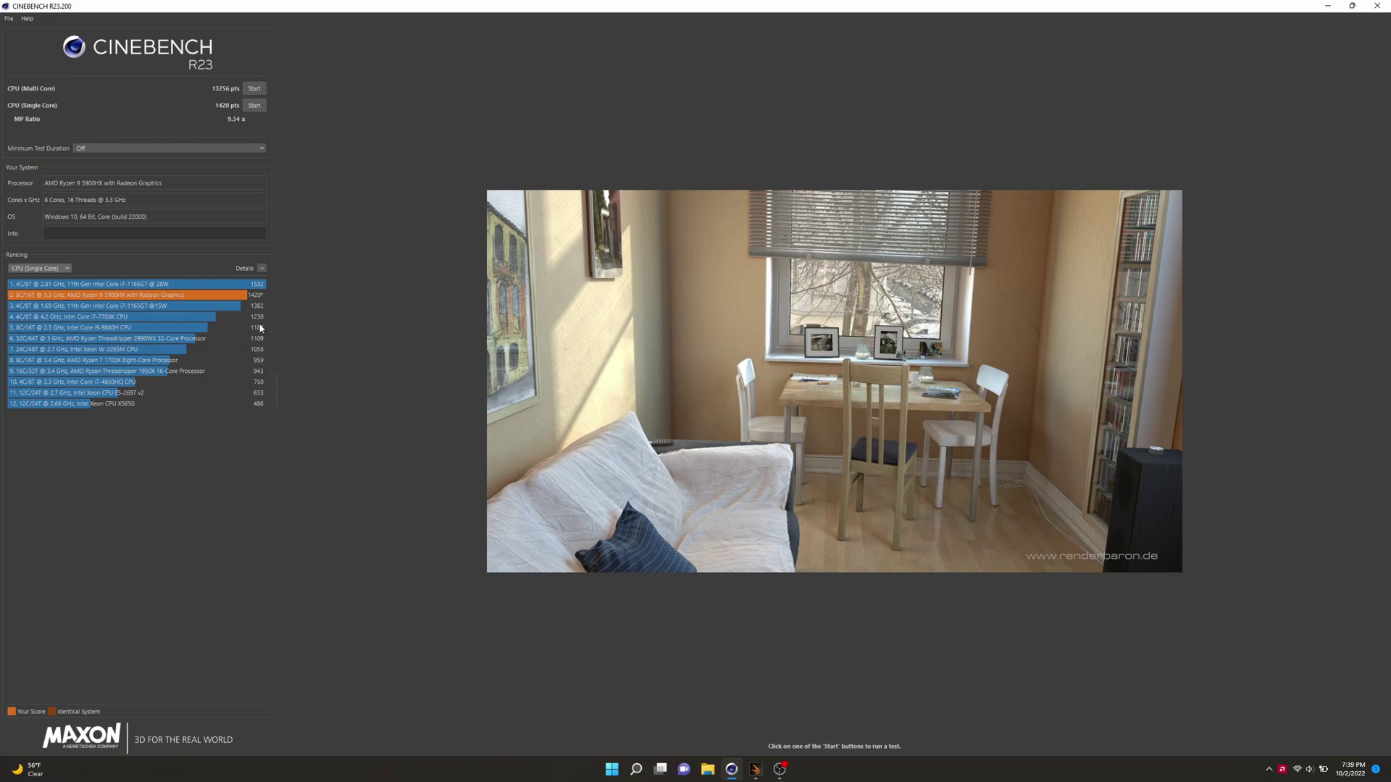
mouse_move(259, 323)
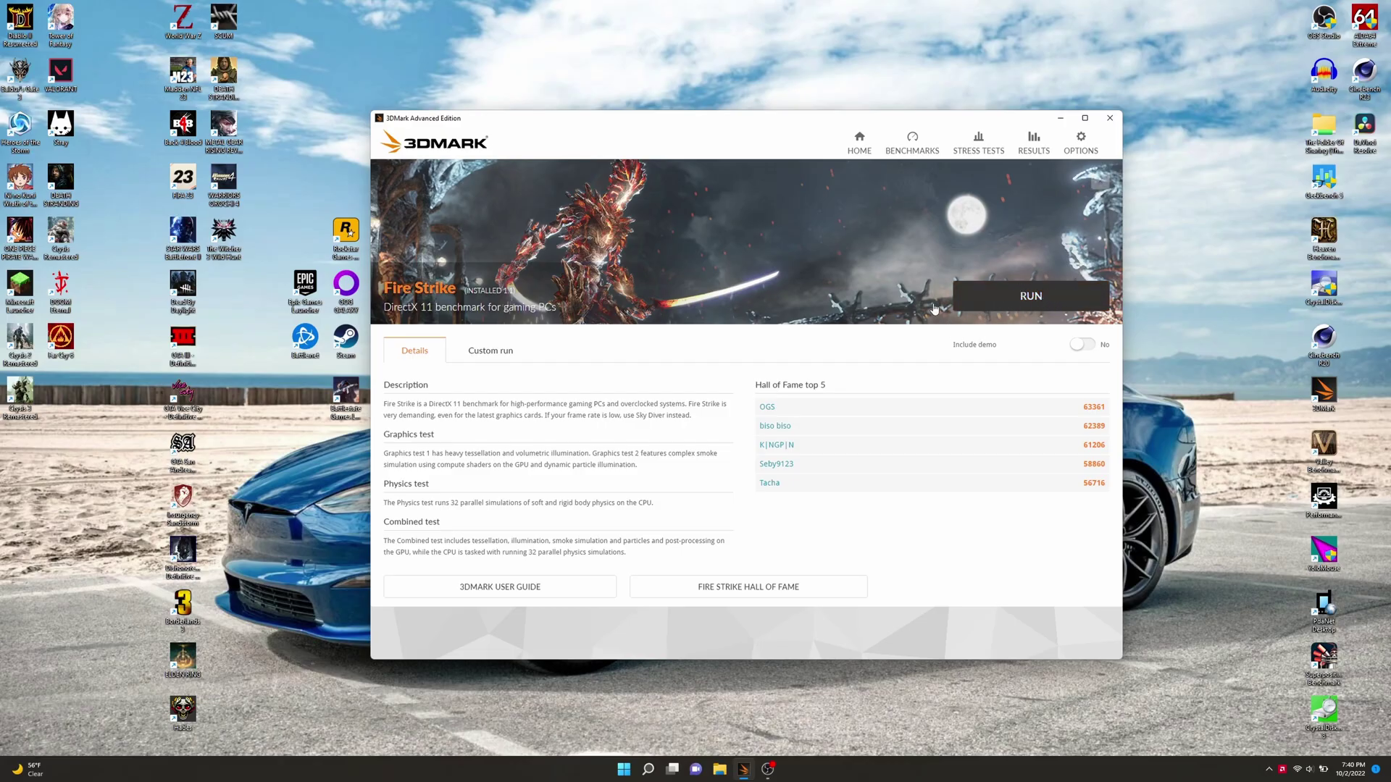
Run the Fire Strike benchmark from the 3DMark Benchmarks list.
left_click(1014, 295)
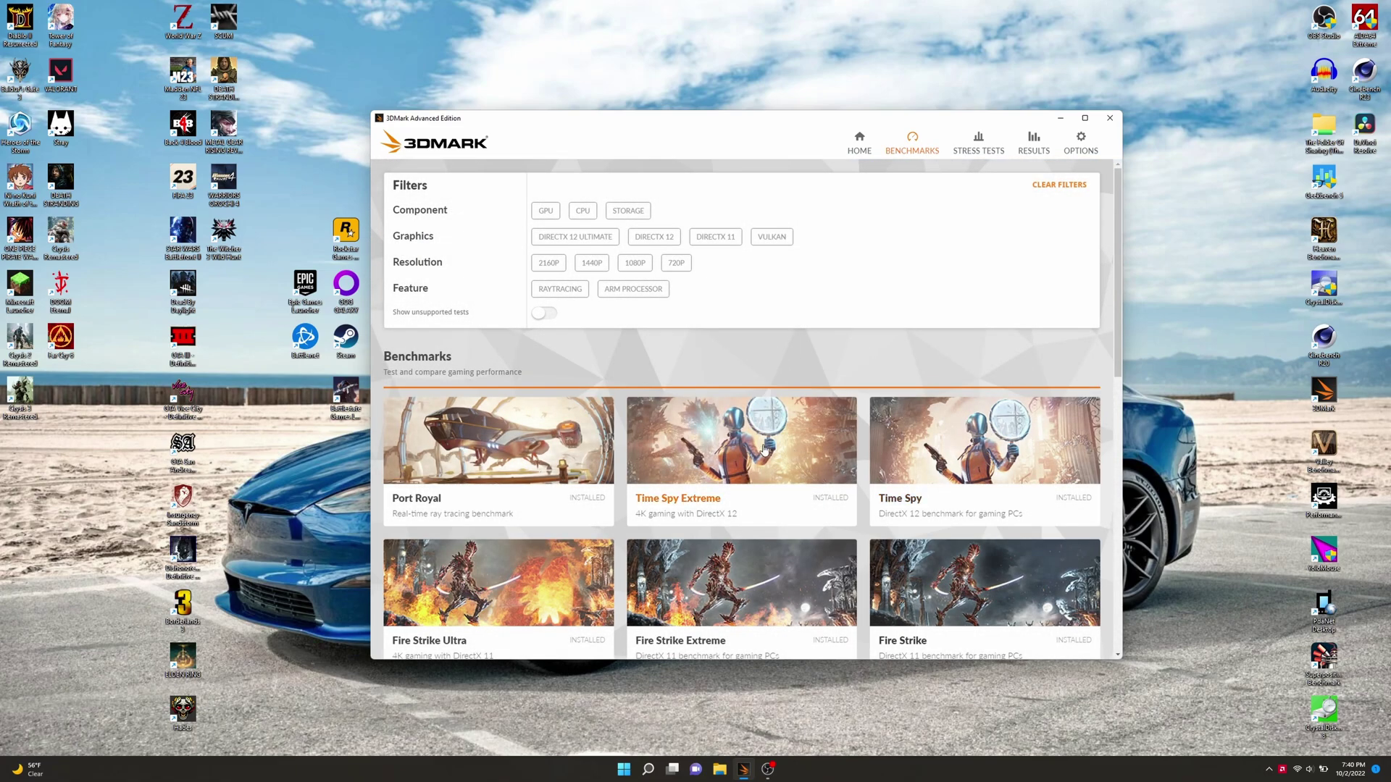
left_click(954, 589)
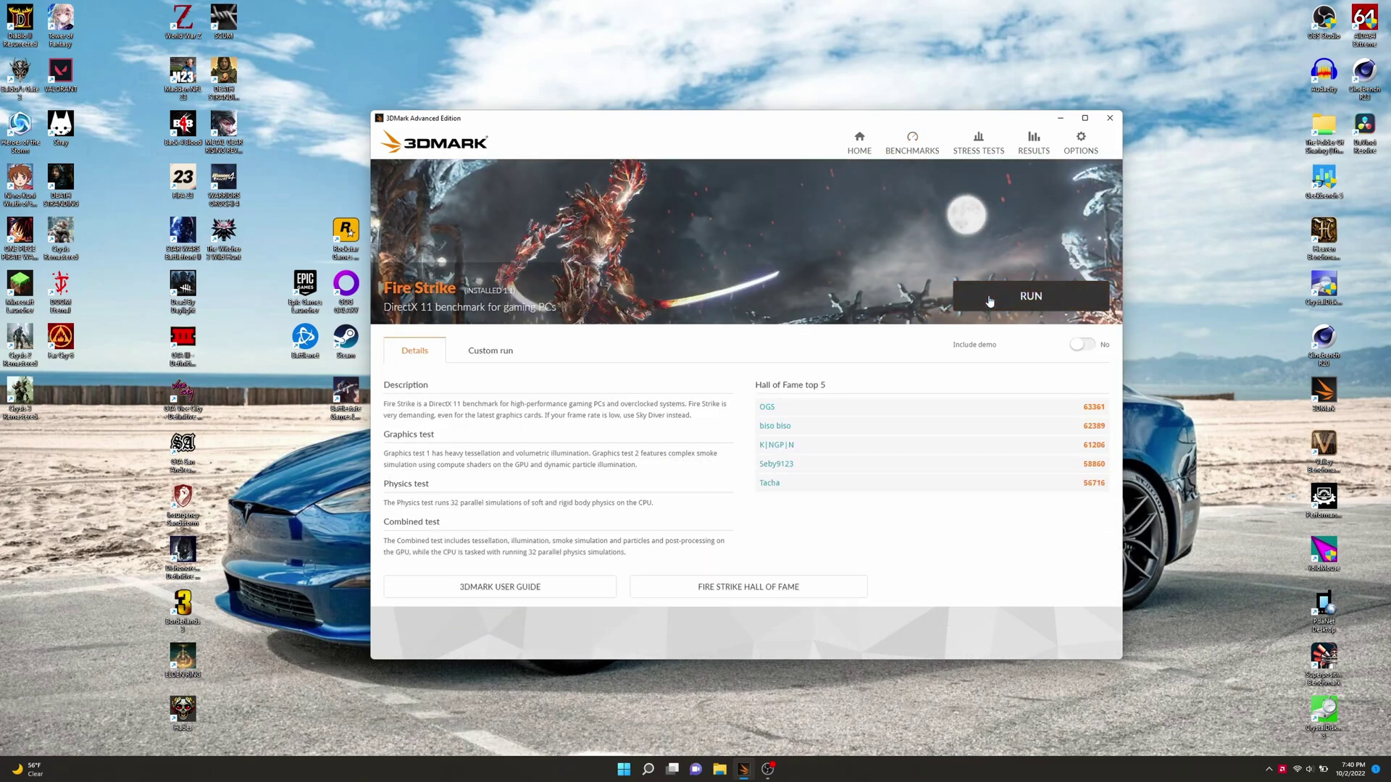
left_click(989, 300)
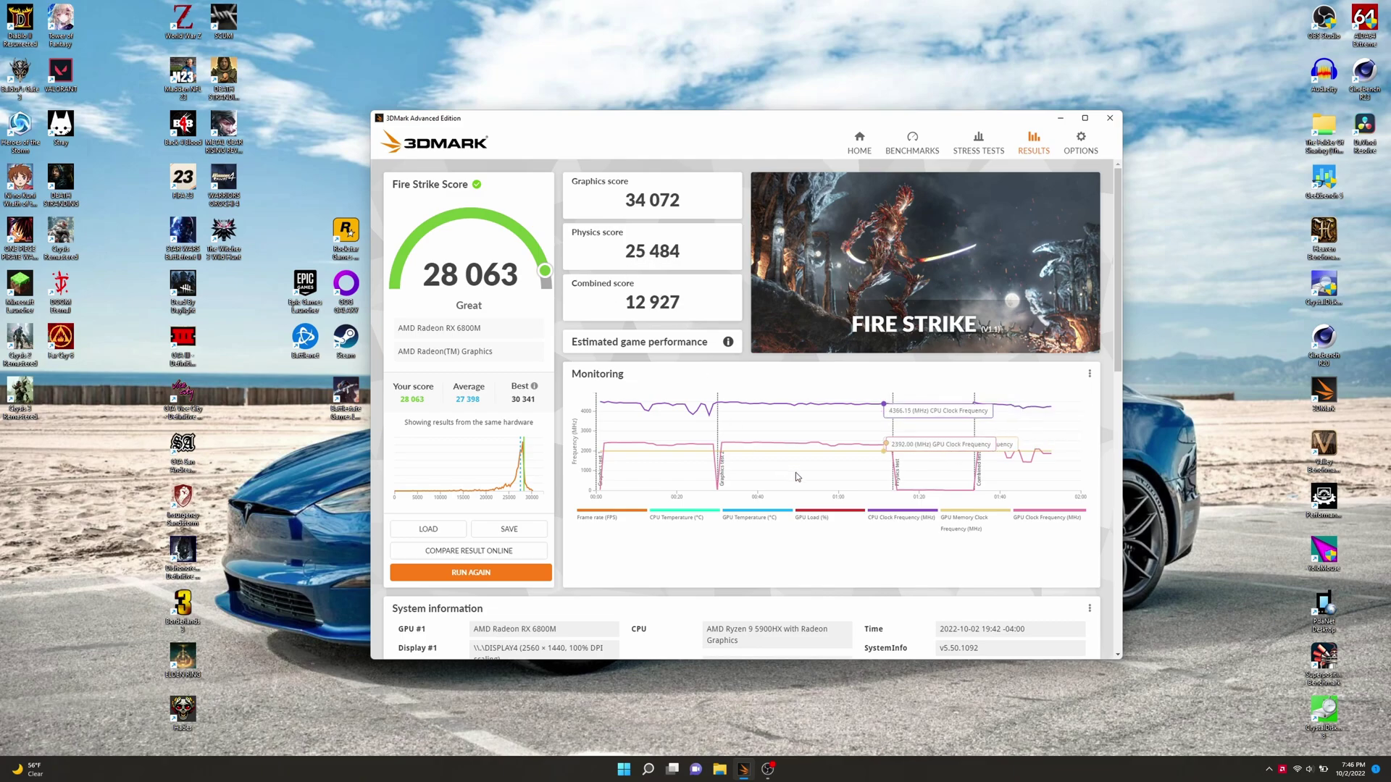
scroll(800, 472, "down", 1)
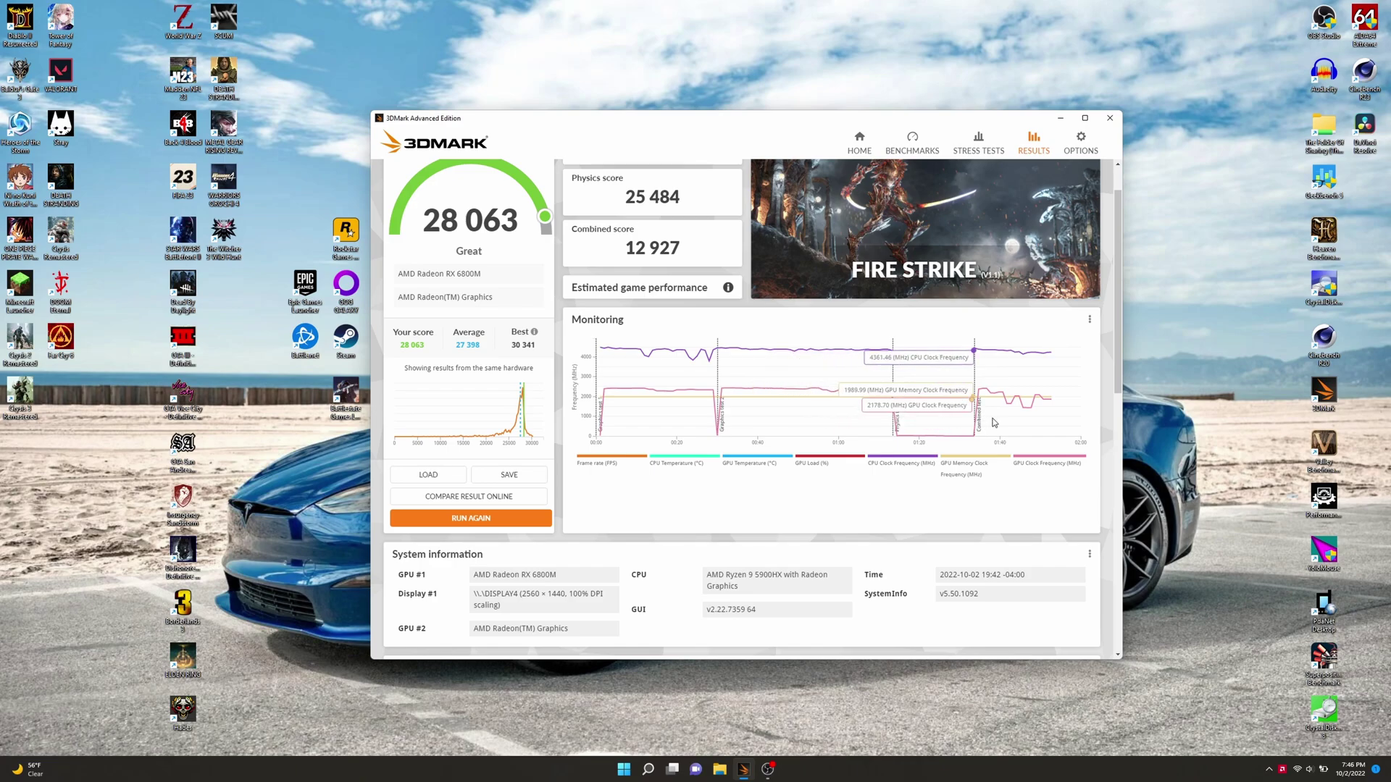
scroll(793, 532, "down", 4)
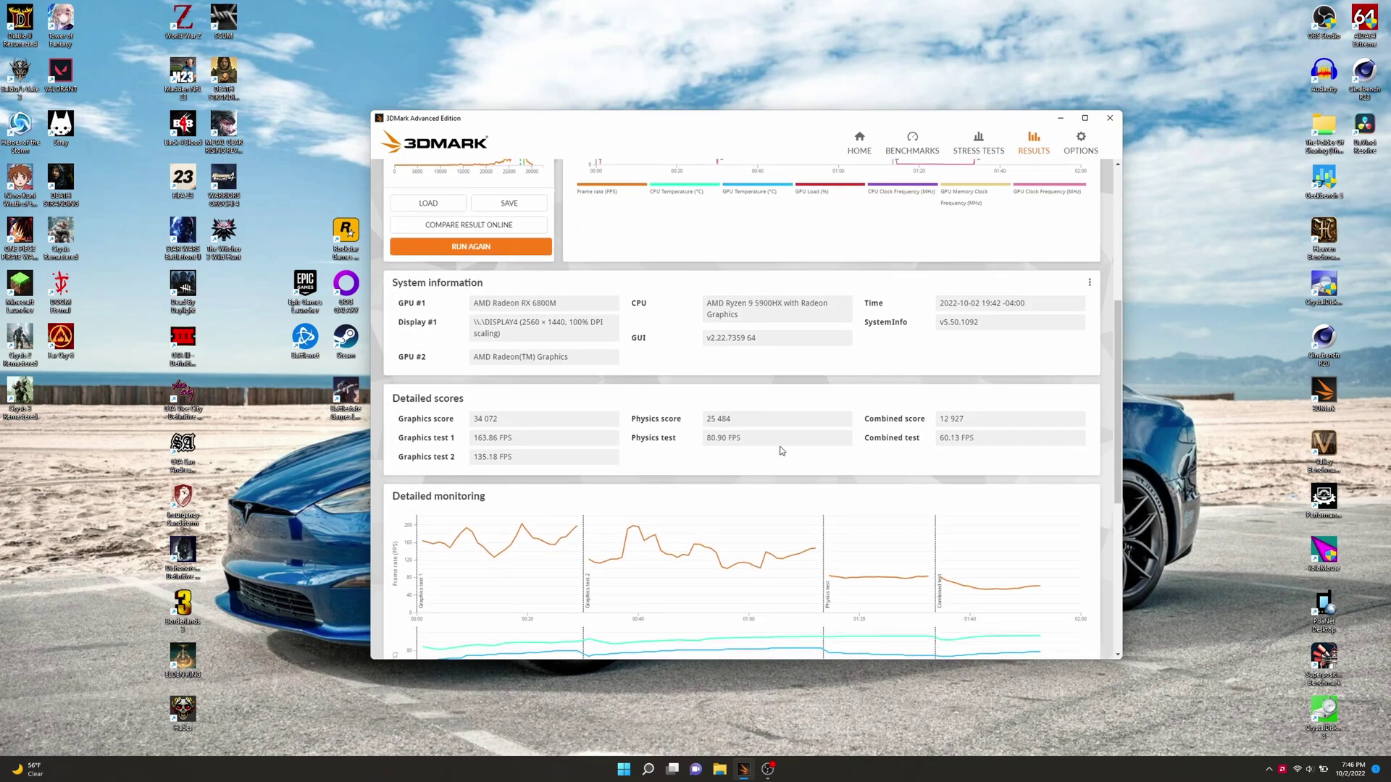
scroll(793, 445, "down", 1)
scroll(803, 438, "down", 1)
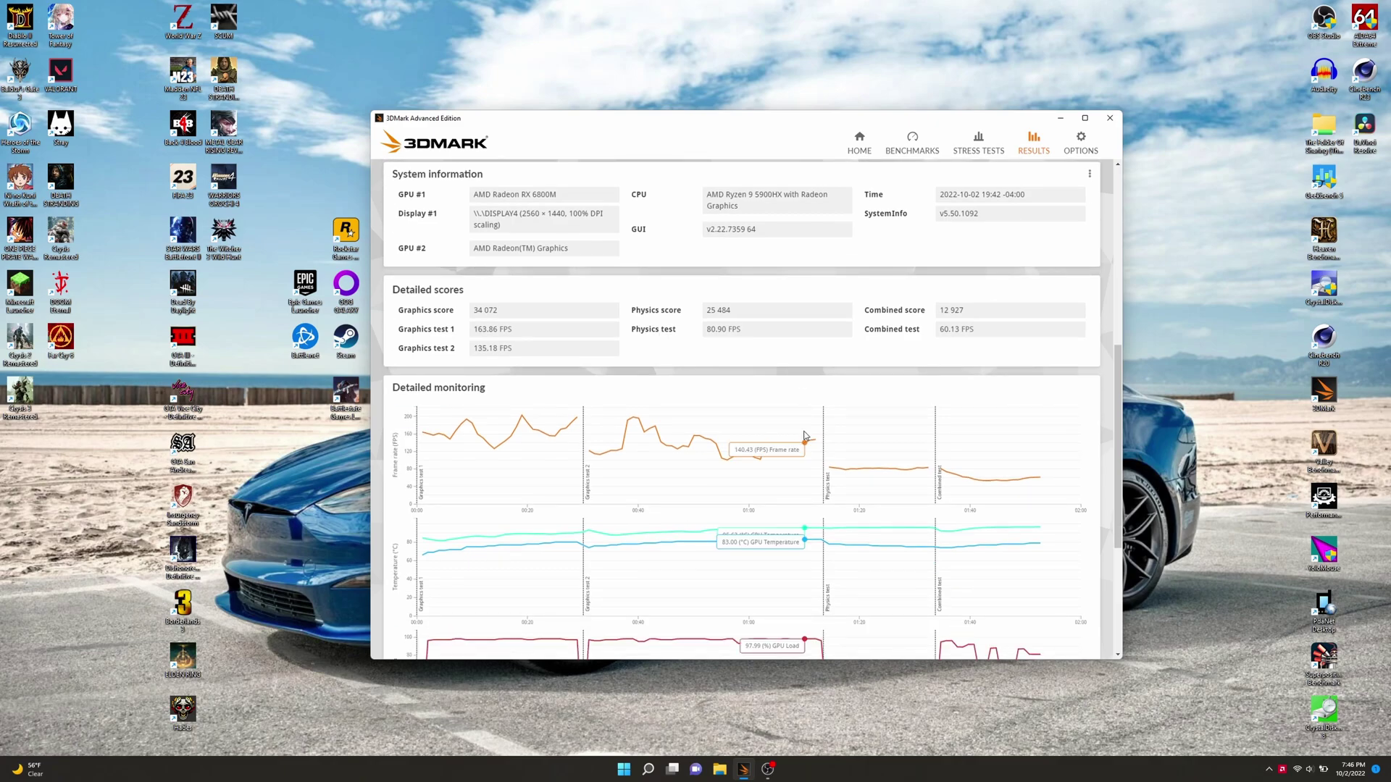
scroll(802, 436, "down", 1)
scroll(801, 435, "down", 1)
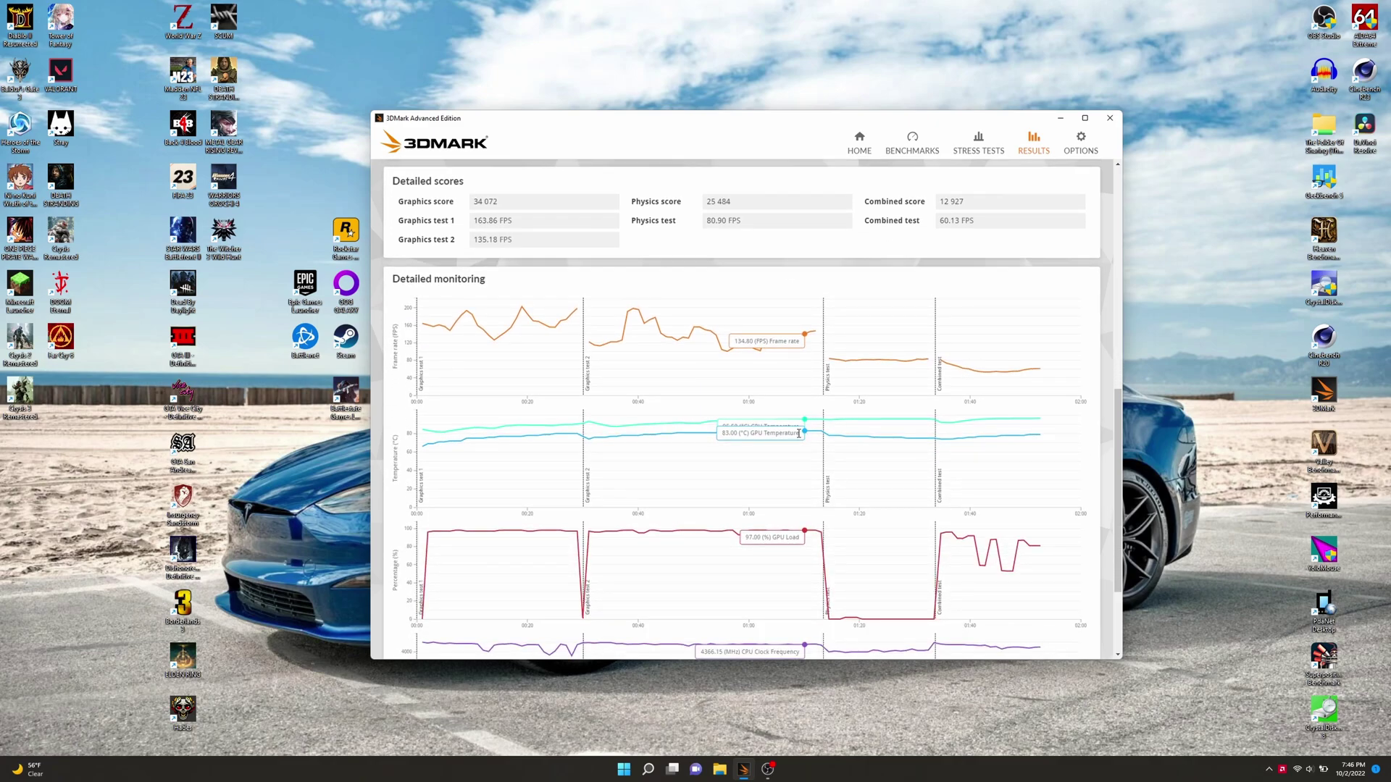
scroll(774, 452, "down", 1)
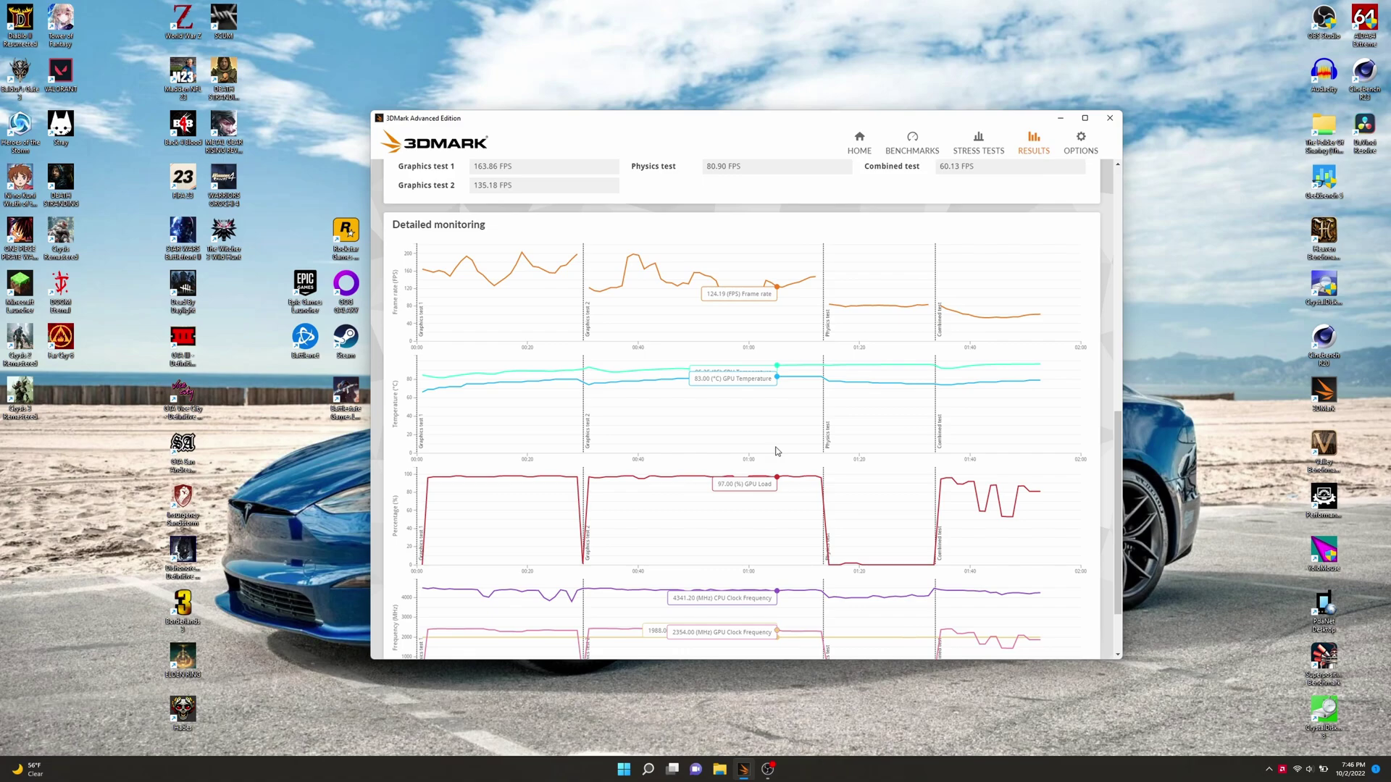
scroll(777, 451, "down", 1)
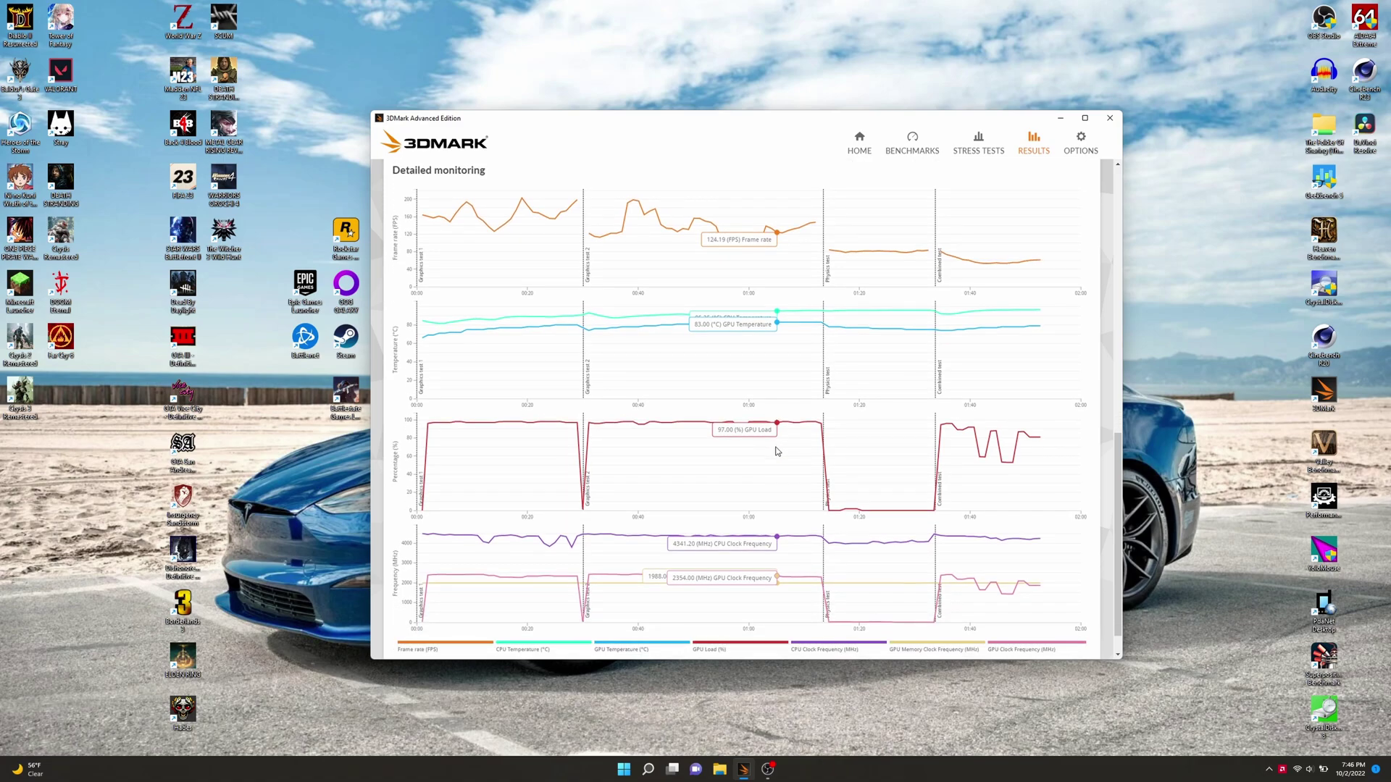
scroll(777, 451, "down", 1)
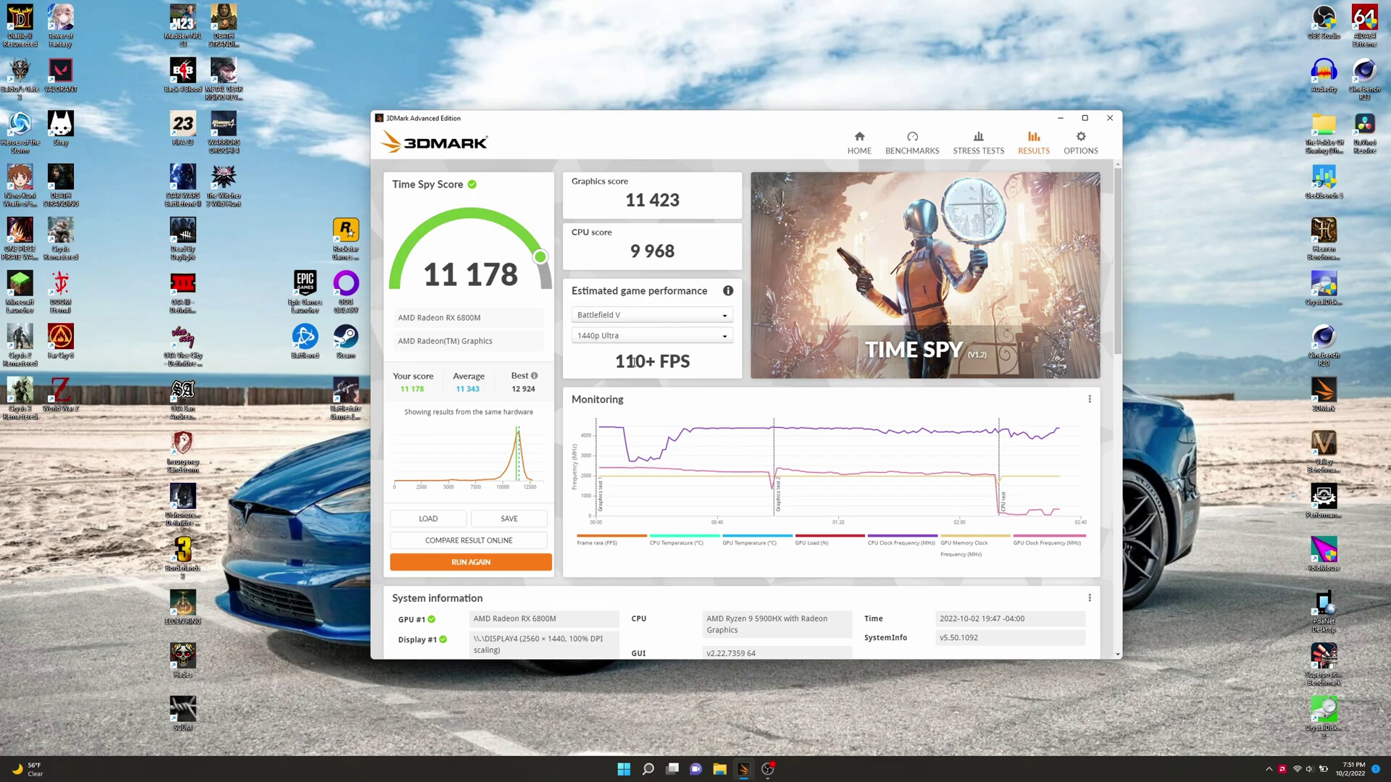
Scroll through the Time Spy scores and Detailed monitoring charts.
scroll(529, 405, "down", 1)
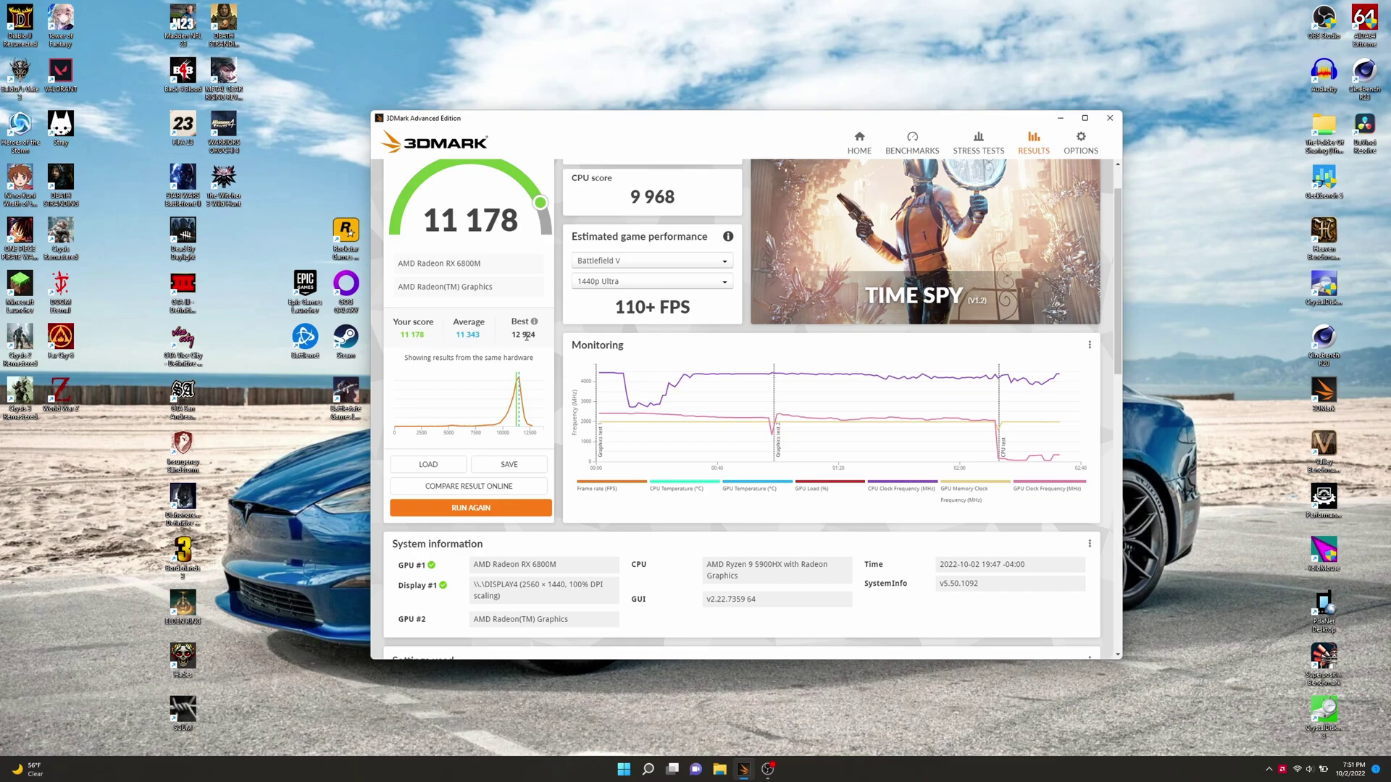
scroll(527, 344, "down", 1)
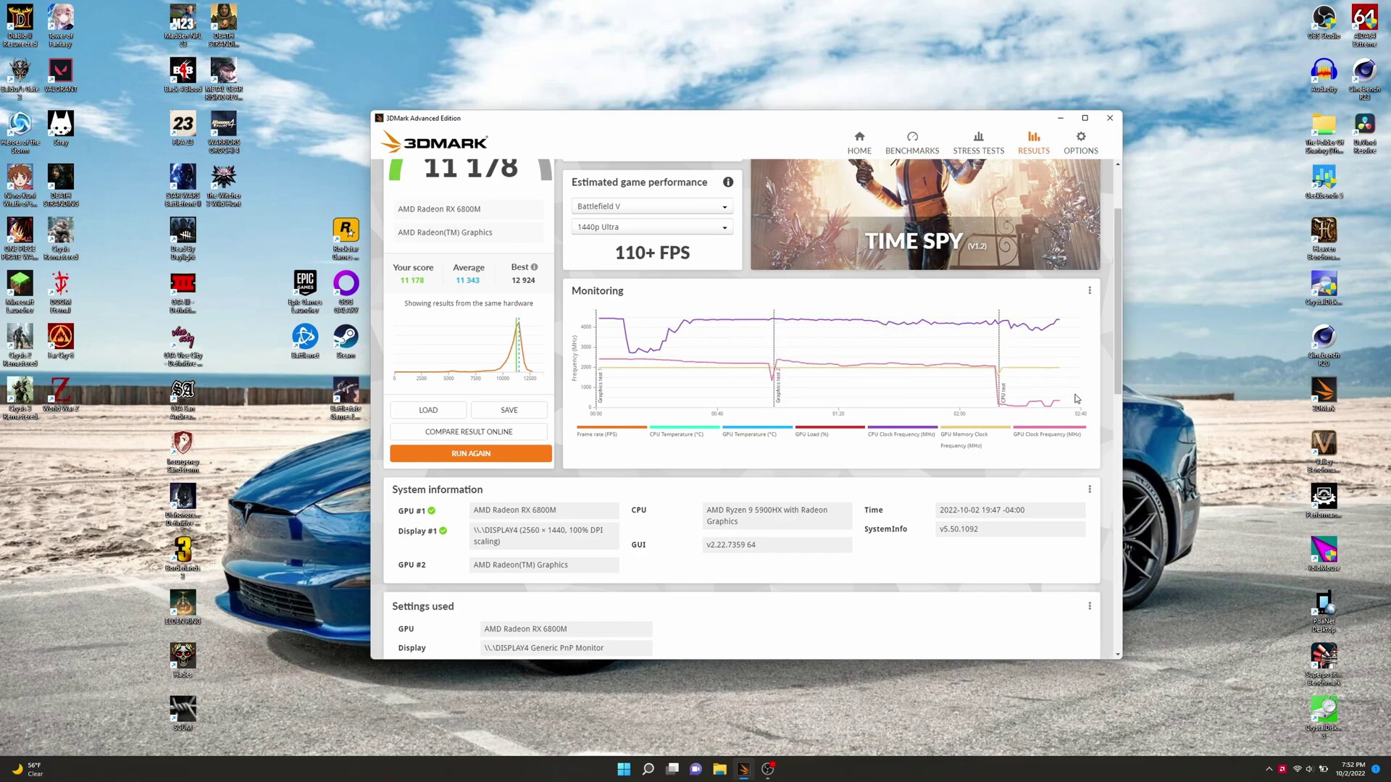
scroll(887, 513, "down", 2)
scroll(887, 513, "down", 5)
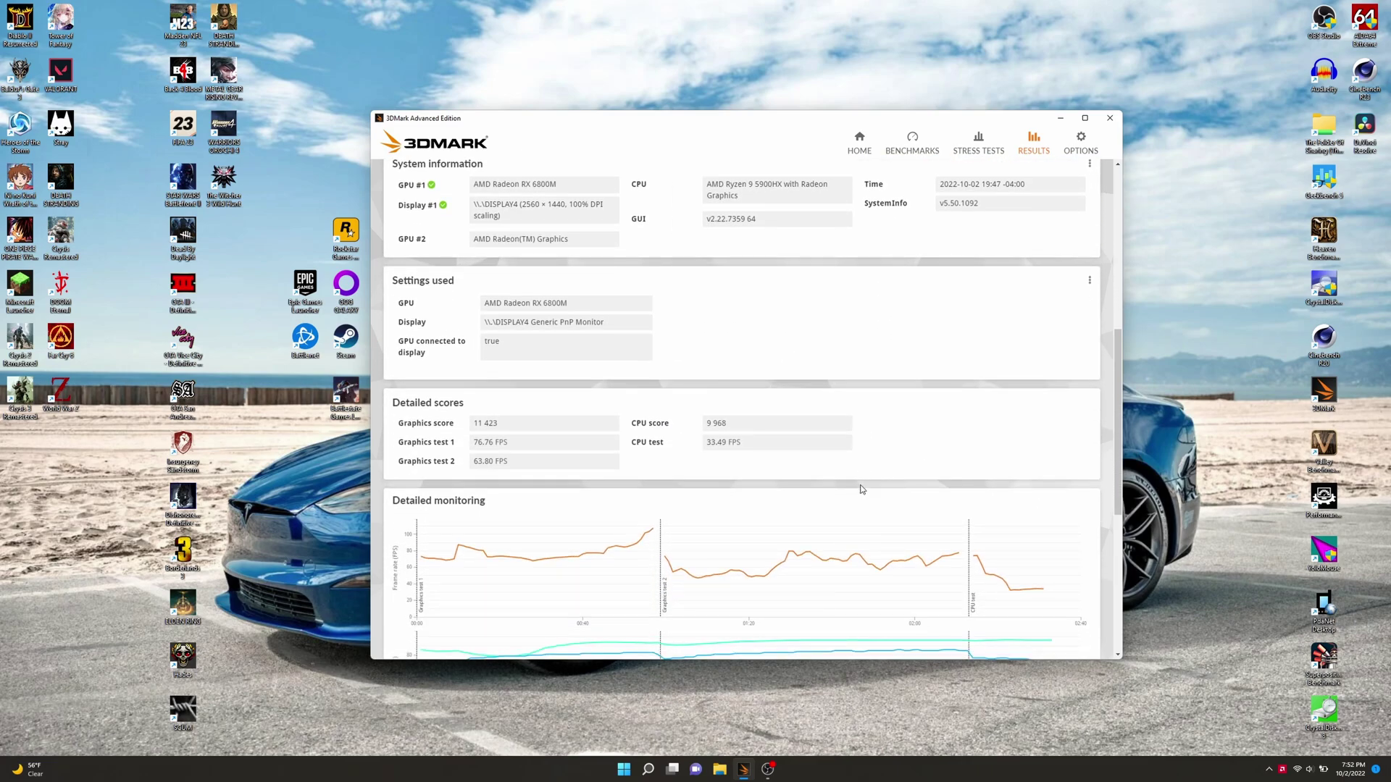
scroll(674, 392, "down", 4)
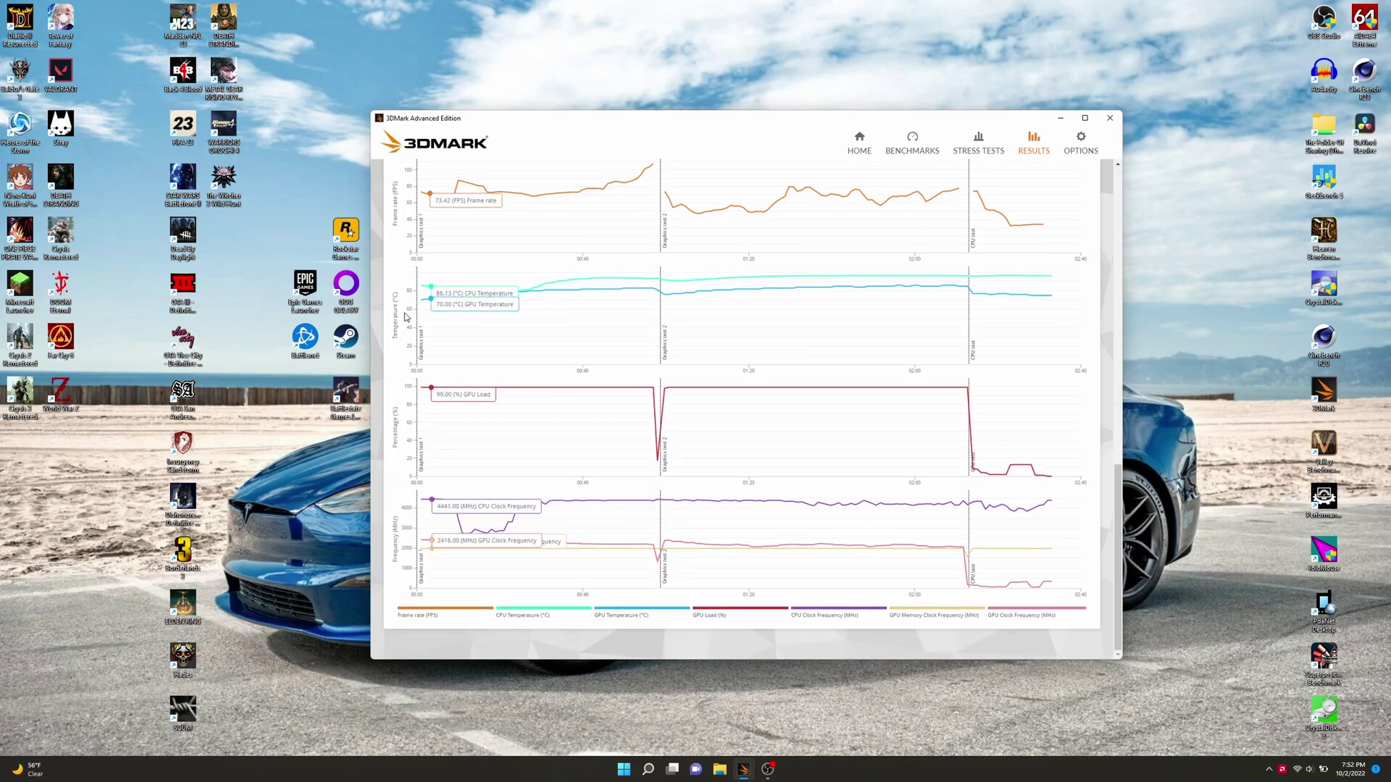
scroll(389, 333, "up", 1)
scroll(388, 335, "down", 1)
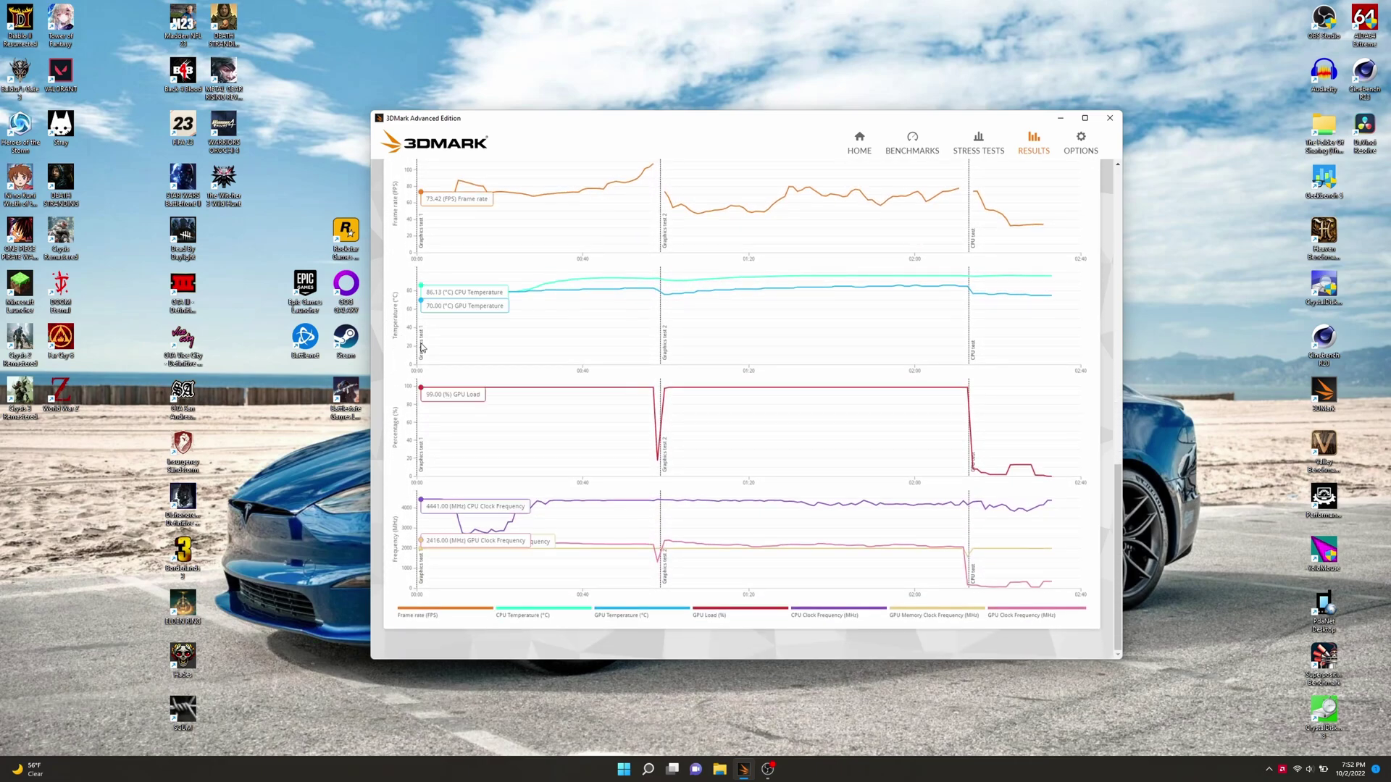